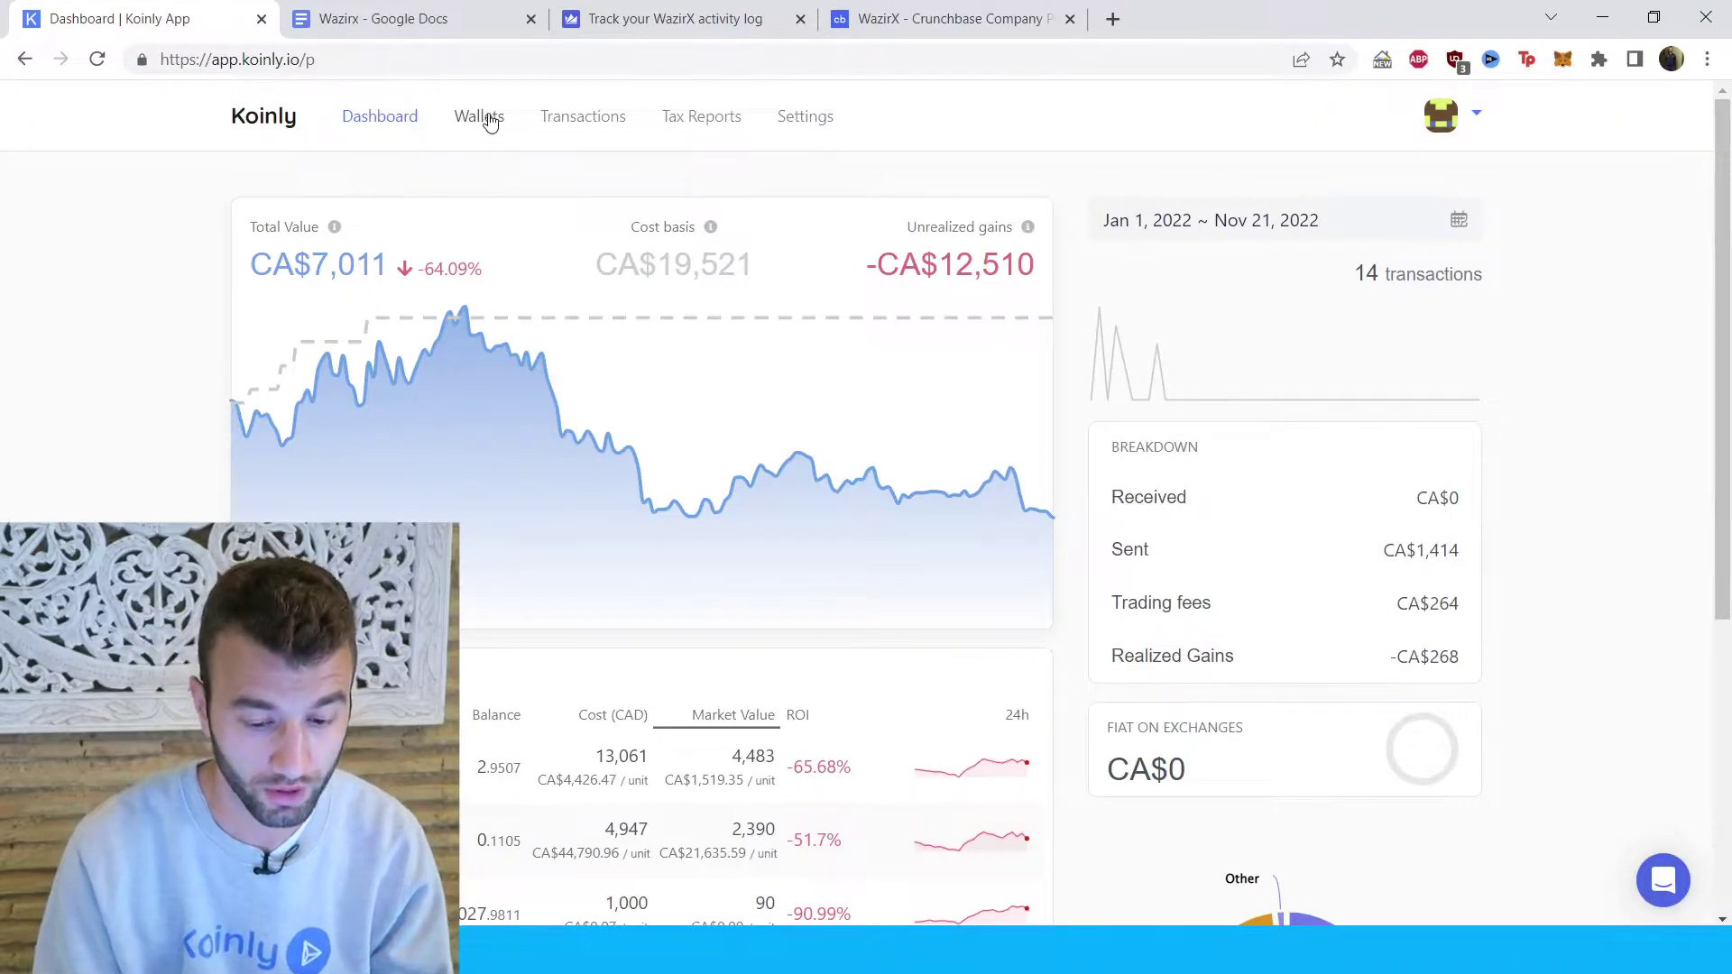
- Open the Wallets page listing the 5 connected wallets and exchanges
click(492, 122)
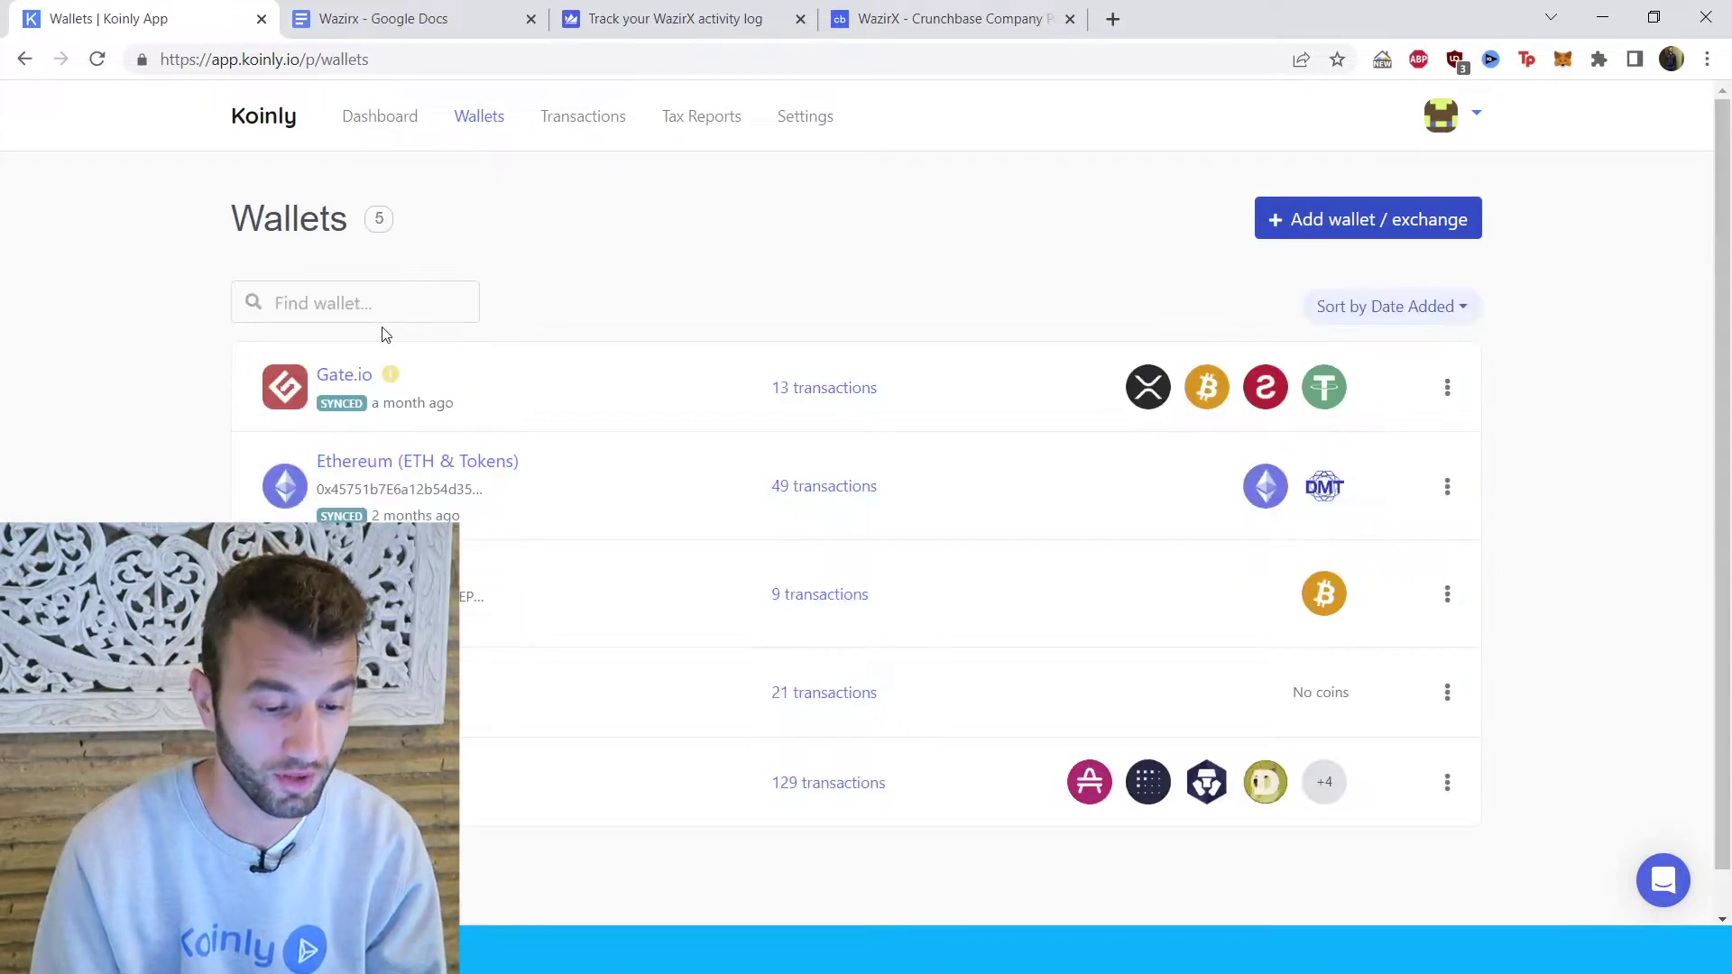
- Search for 'wazirx', pick the WazirX exchange and choose Setup auto-sync
click(1348, 218)
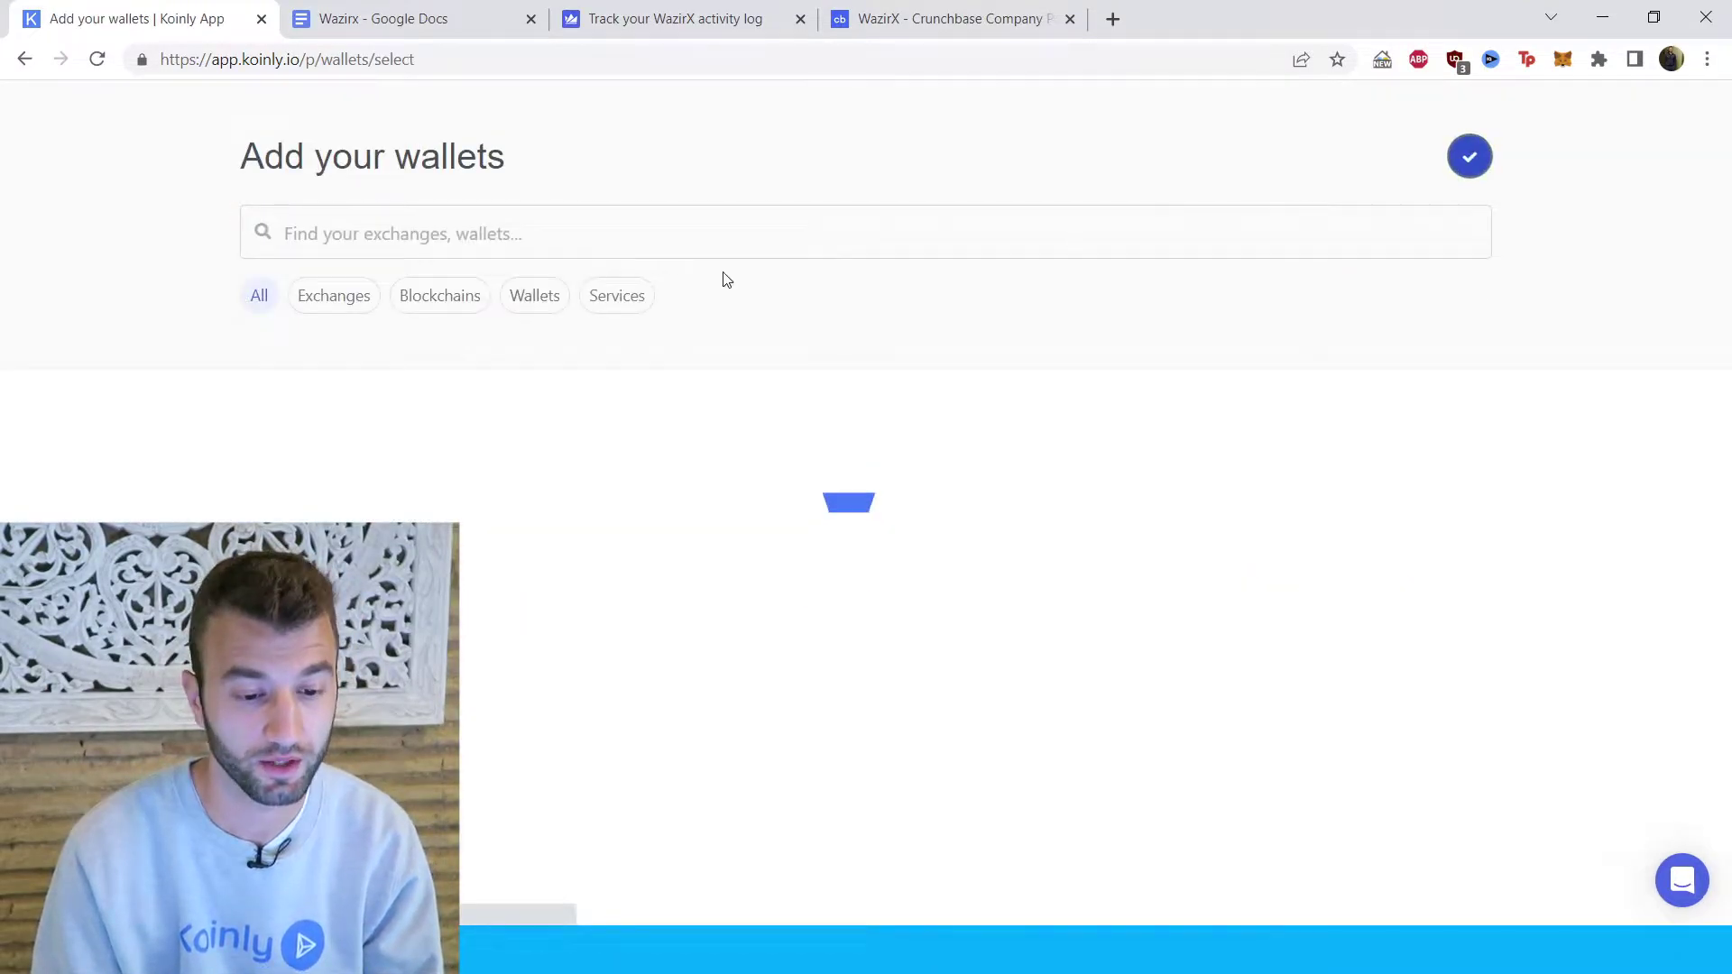
click(689, 217)
text(wazirx)
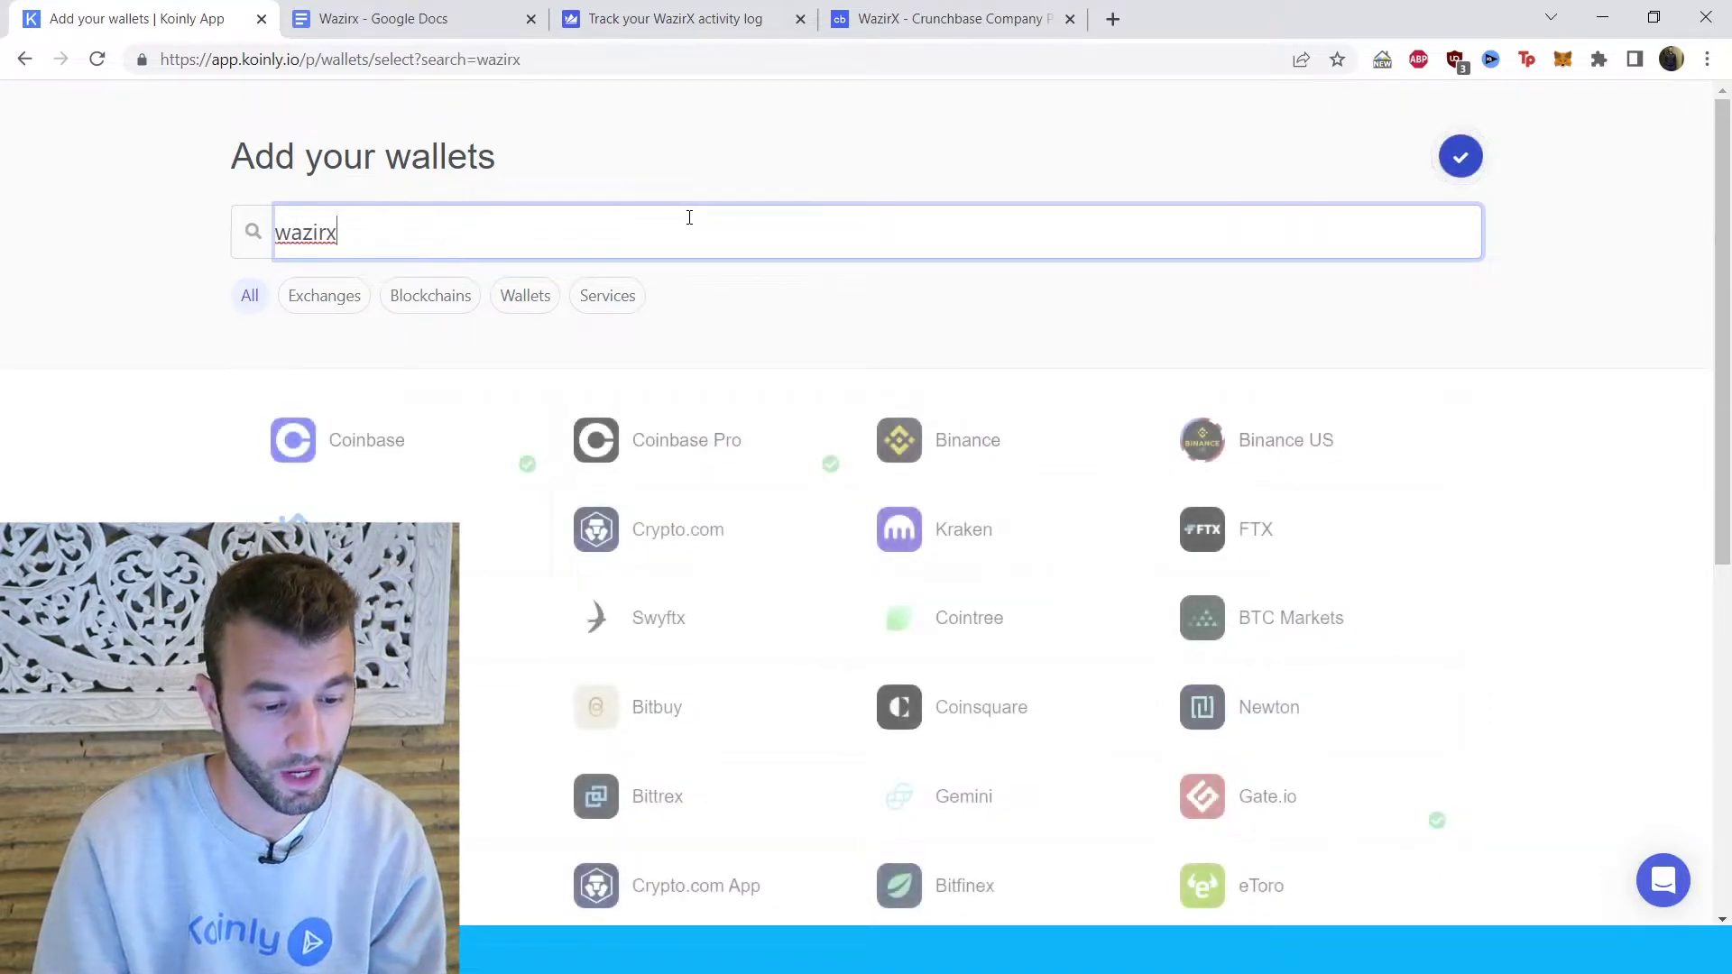
click(462, 456)
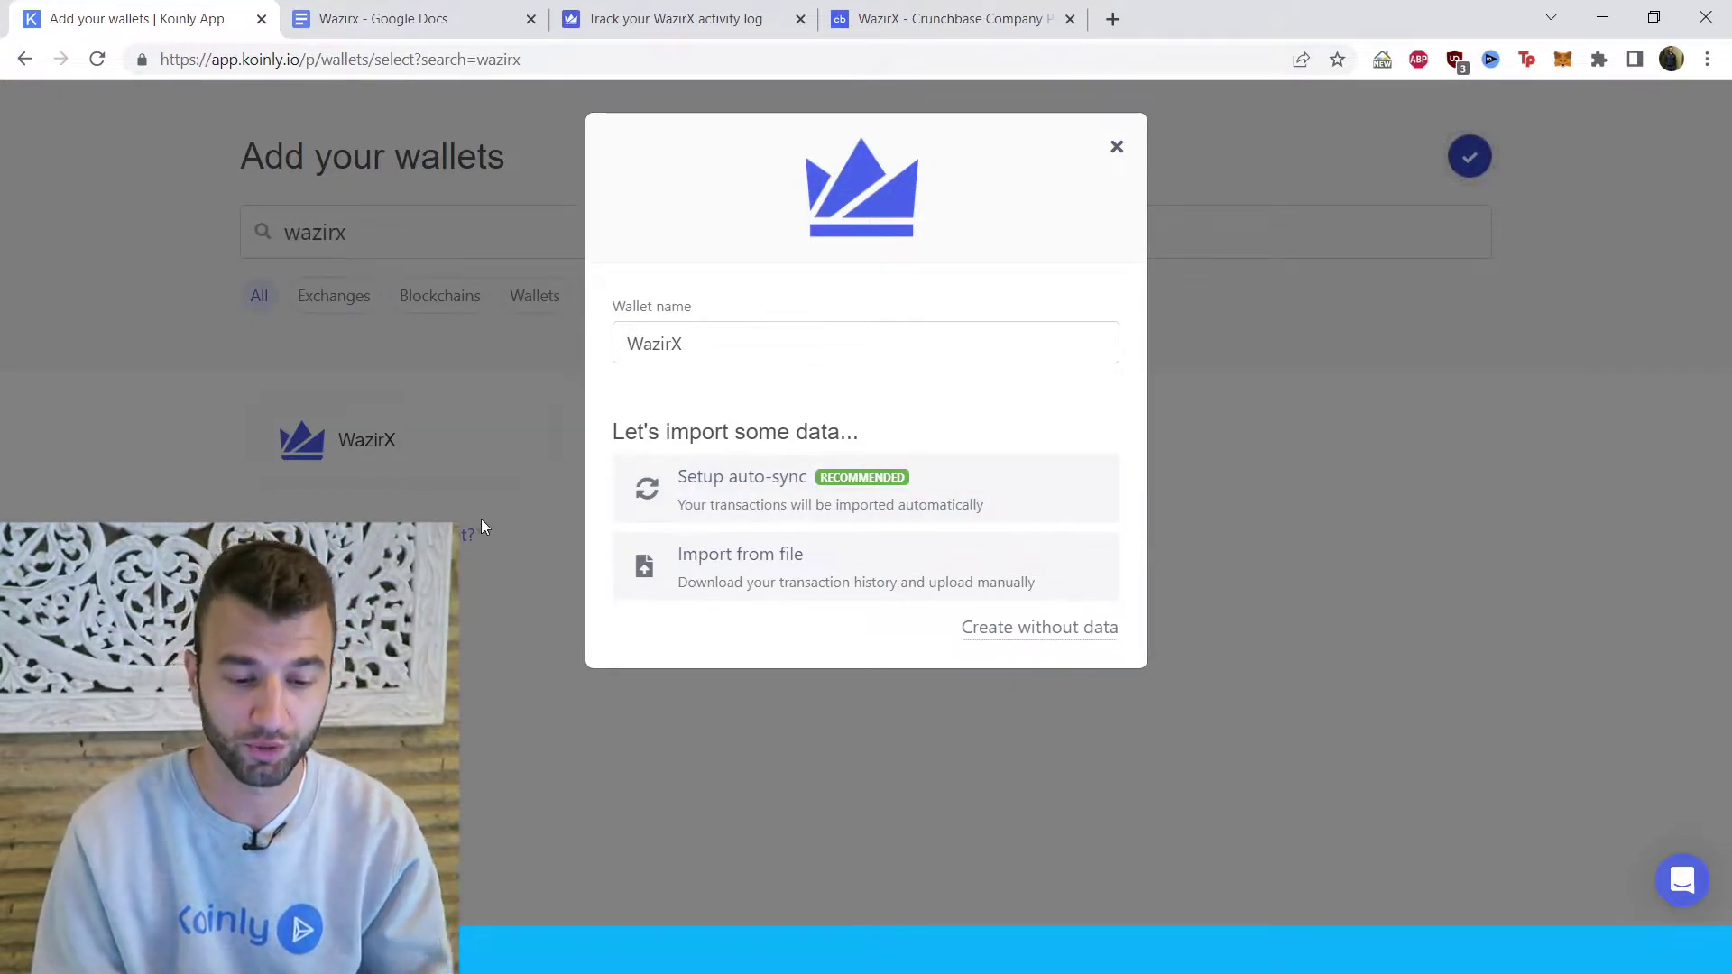
click(810, 508)
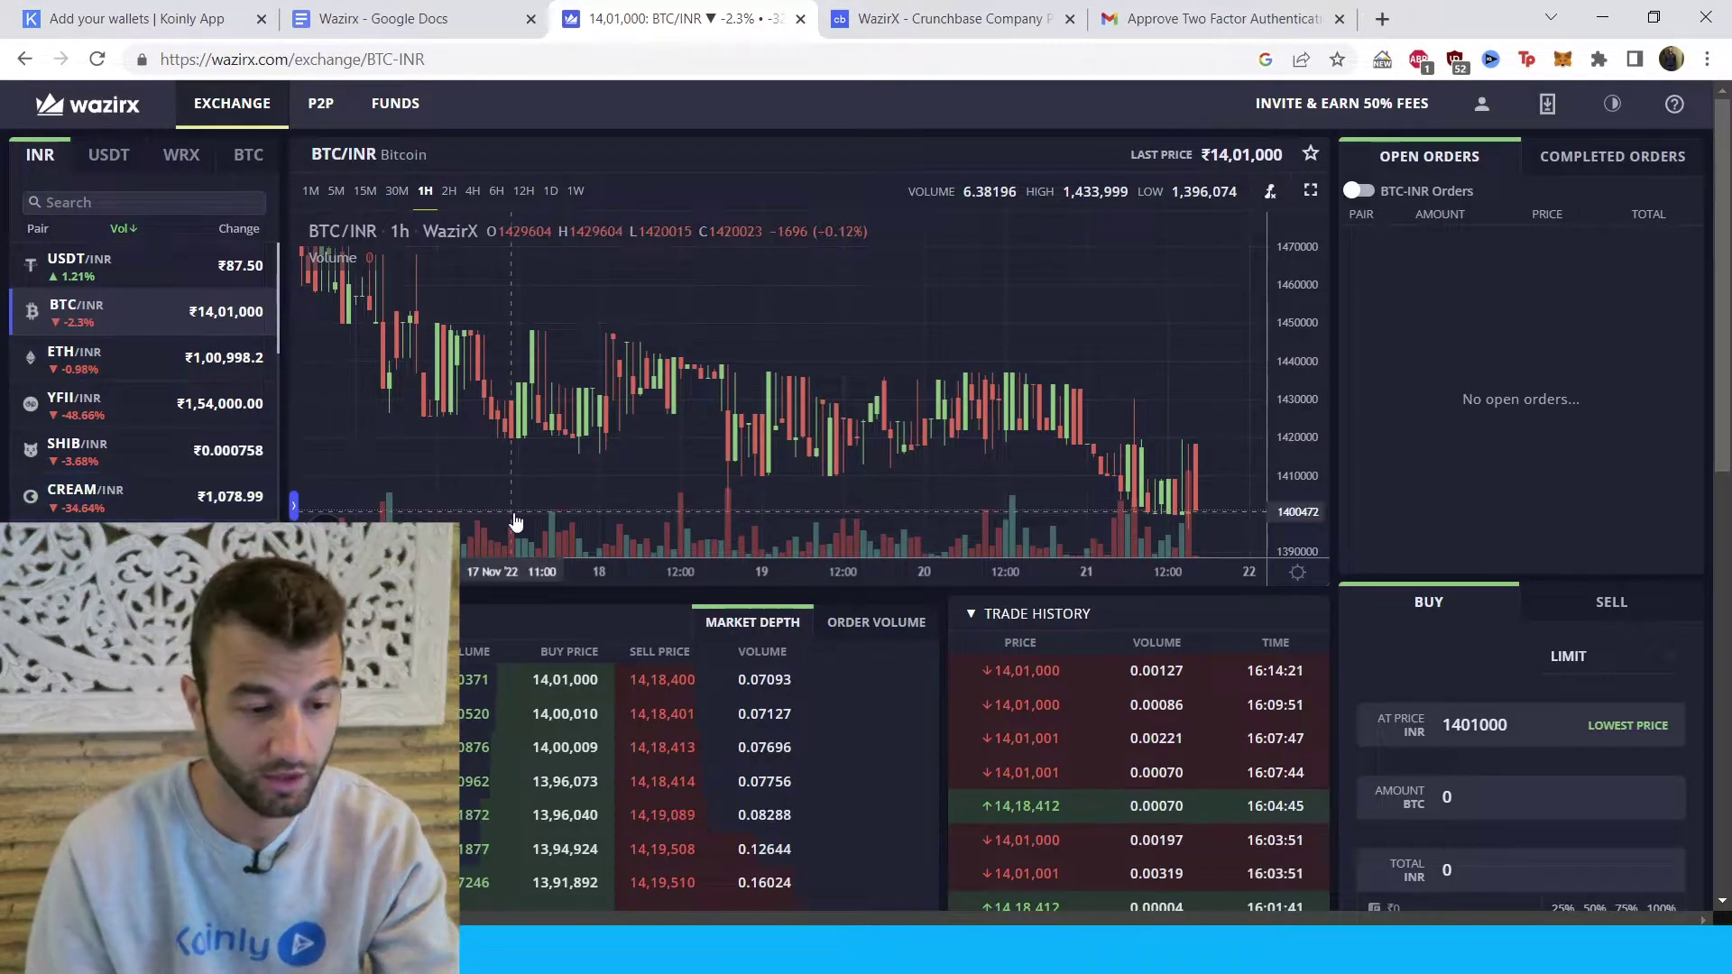
- From WazirX Account Settings' API Key Manager, start creating a new API key
click(1483, 108)
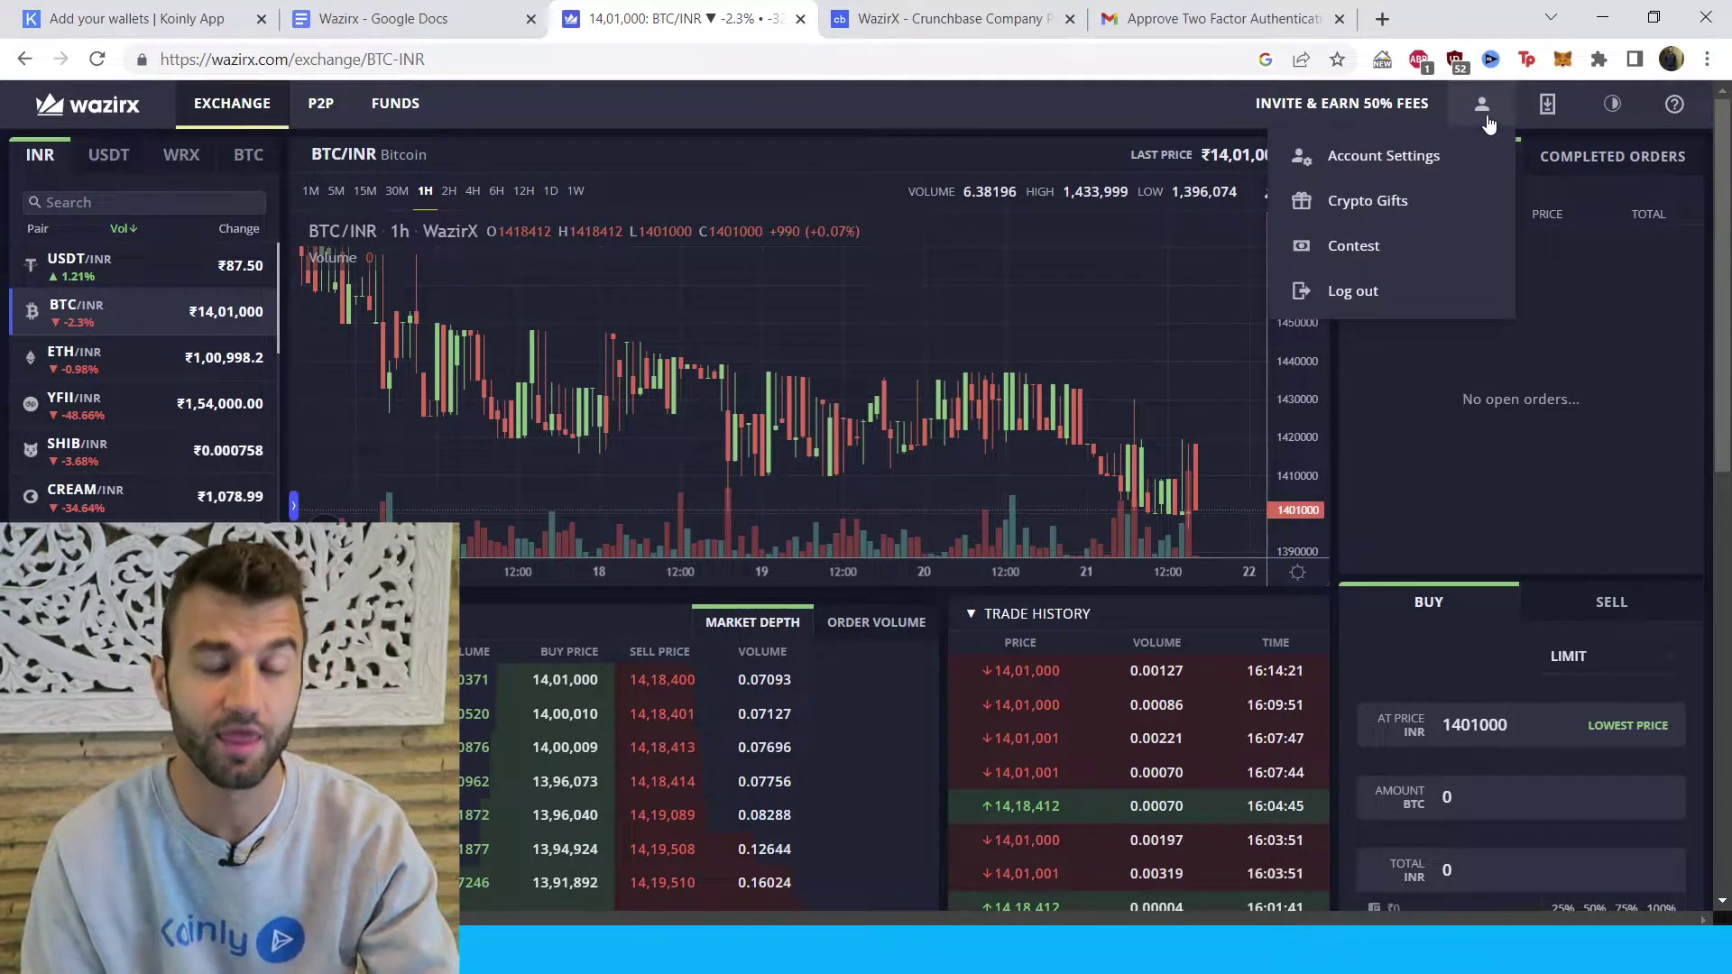
click(1420, 157)
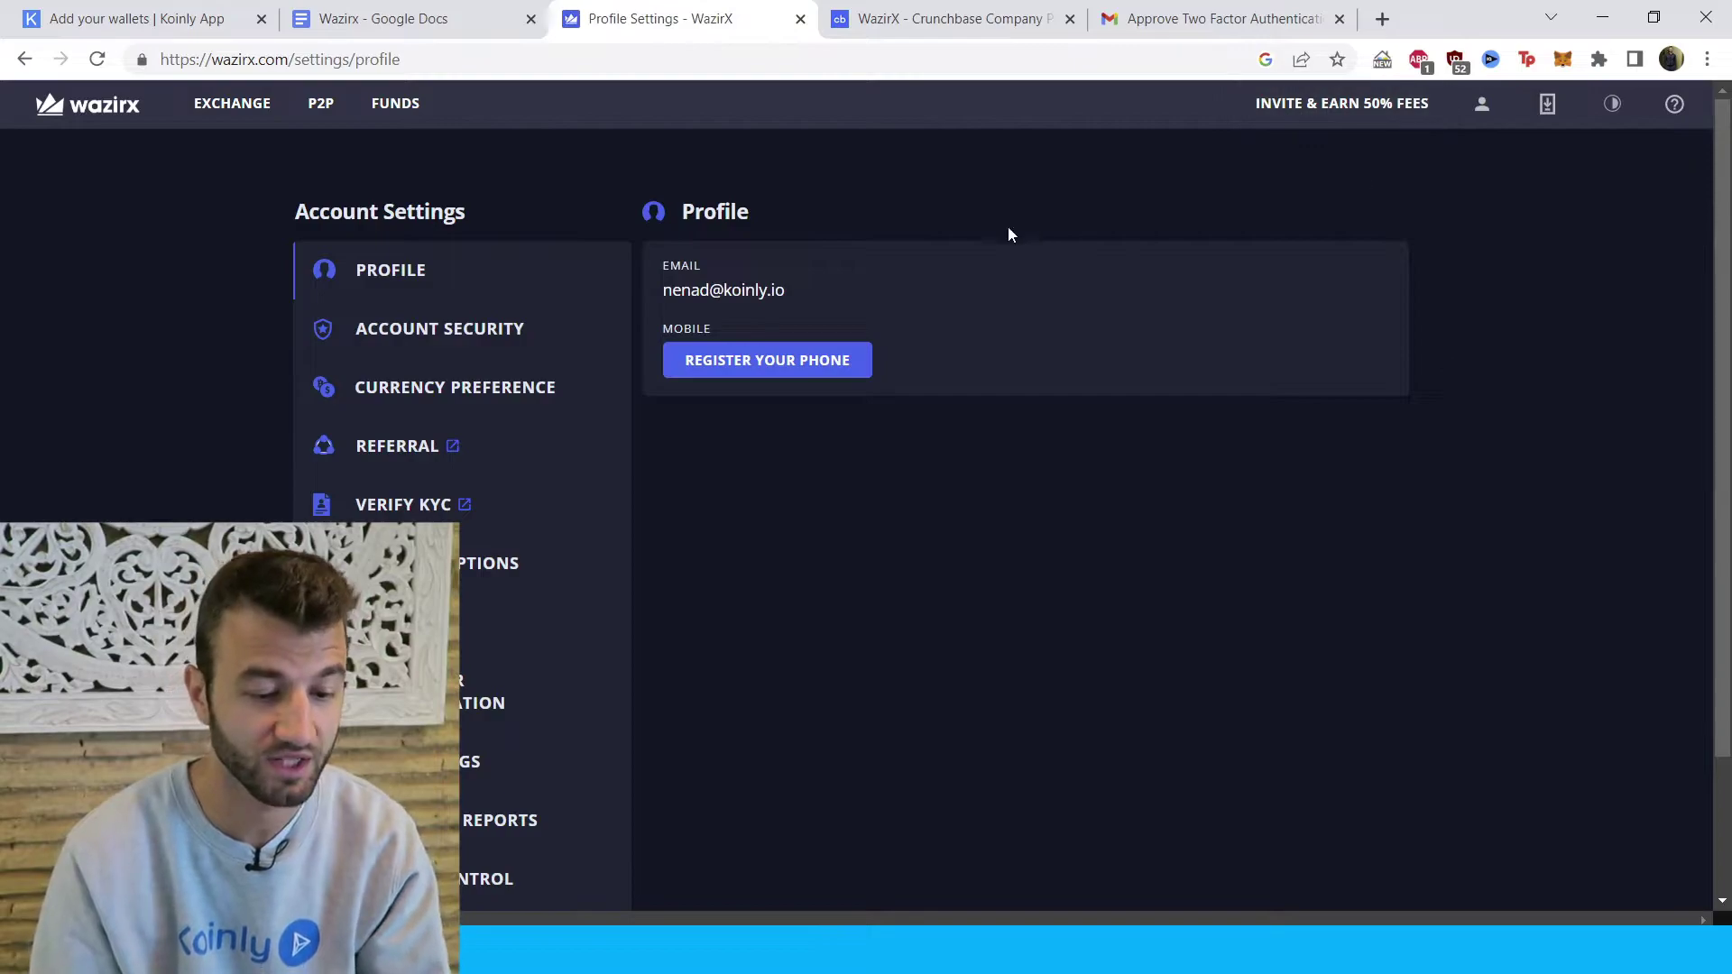
scroll(577, 469, down, 2)
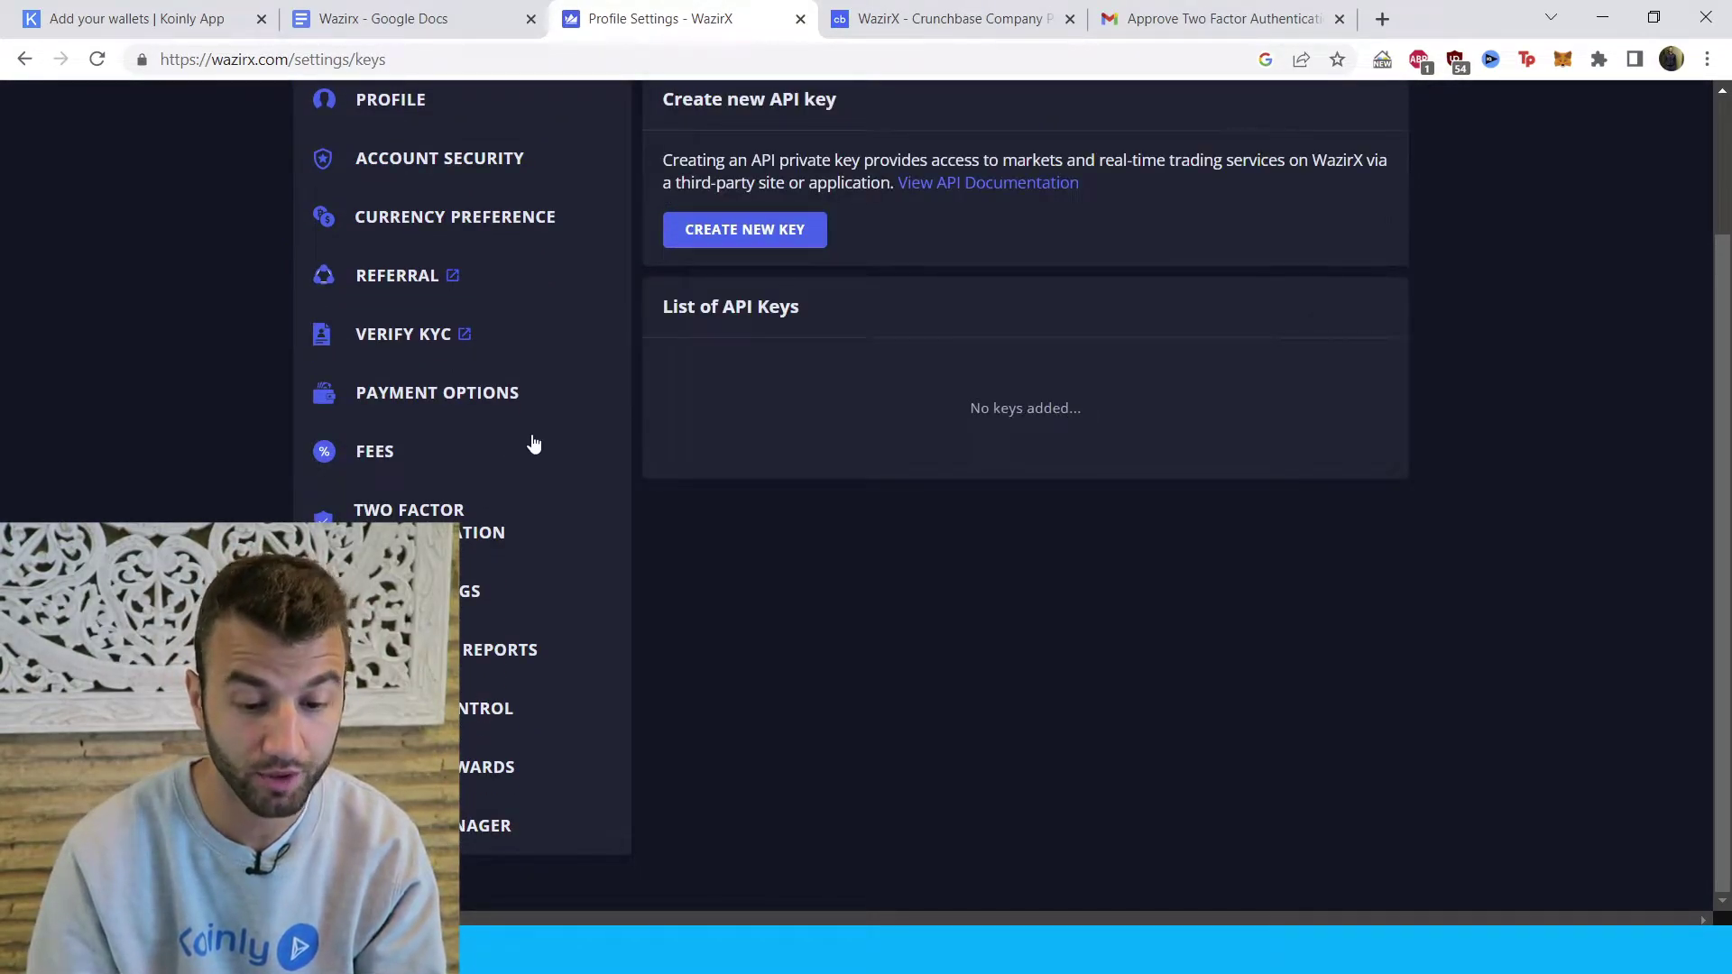
scroll(932, 383, up, 2)
click(812, 394)
- Create a read-only API key named 'koinly', confirming with the authenticator code
click(887, 548)
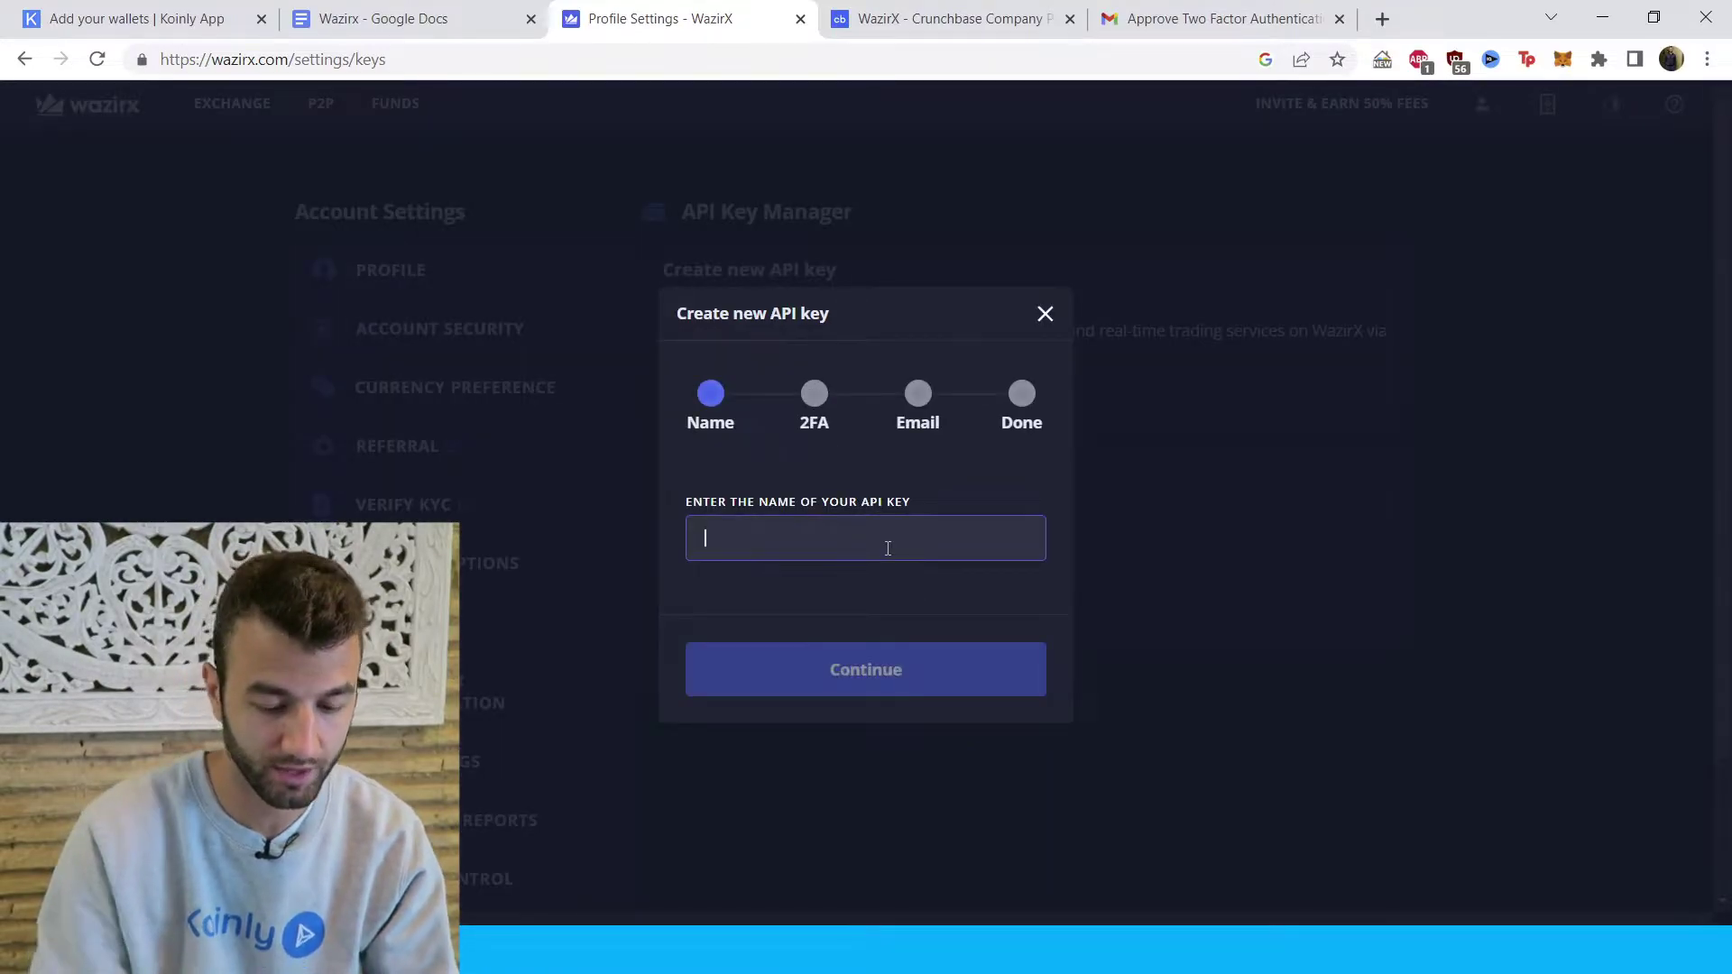
text(koinly)
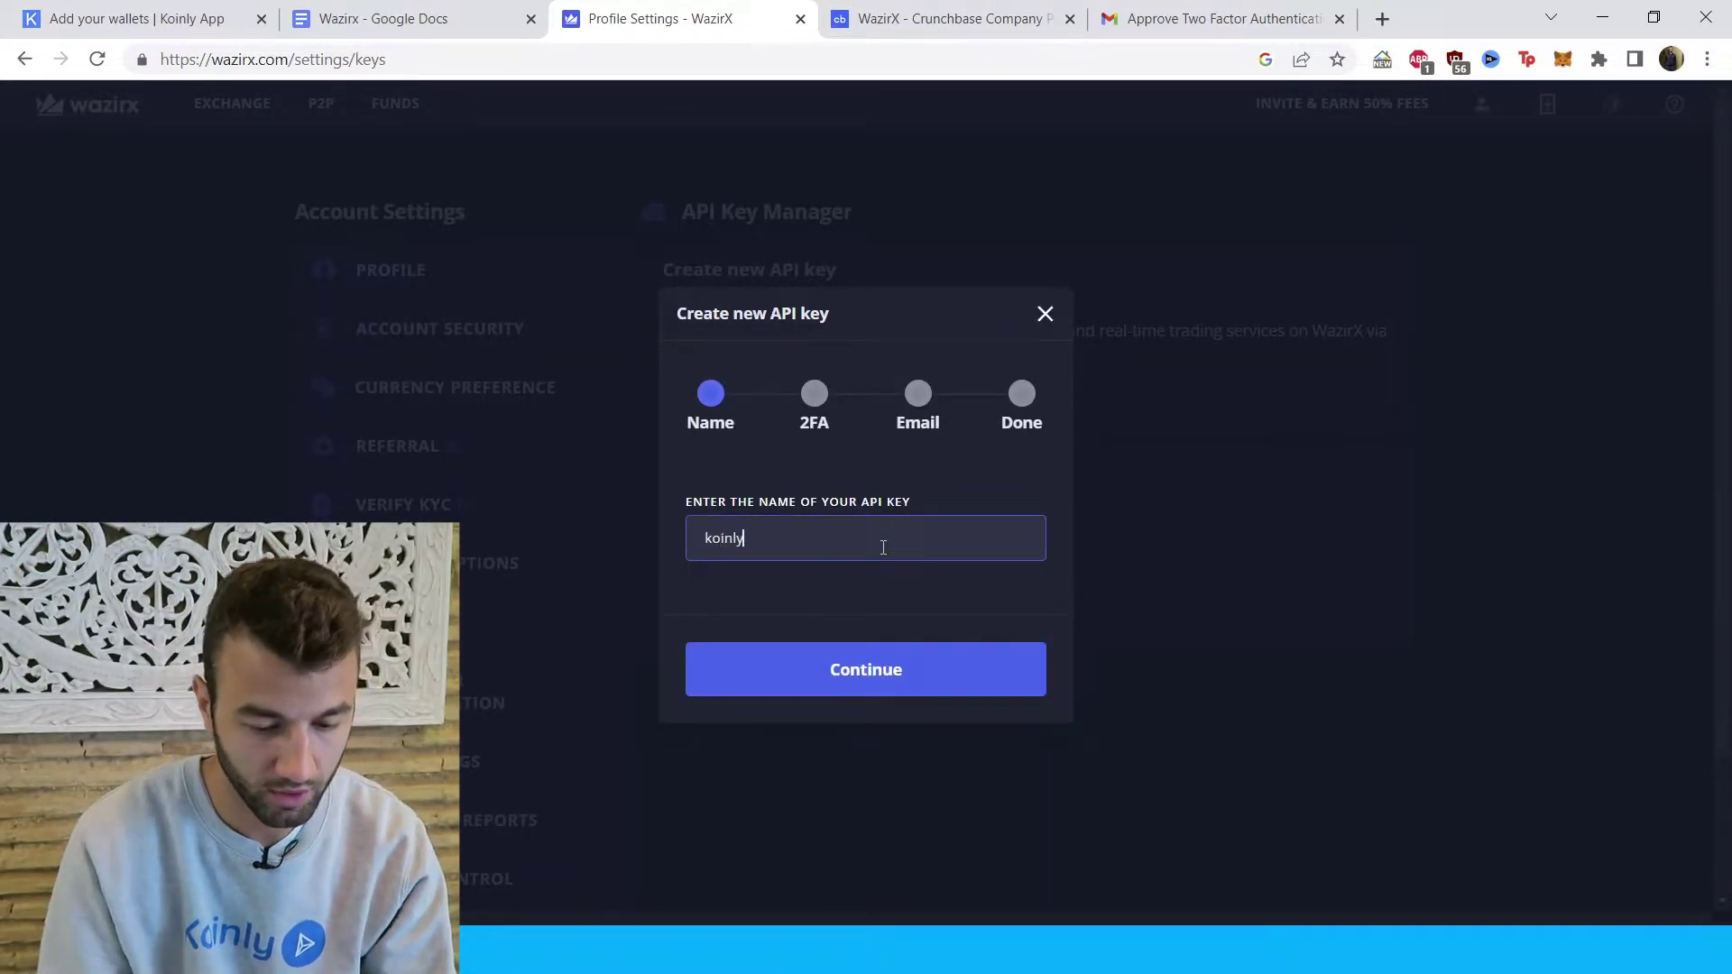
click(871, 673)
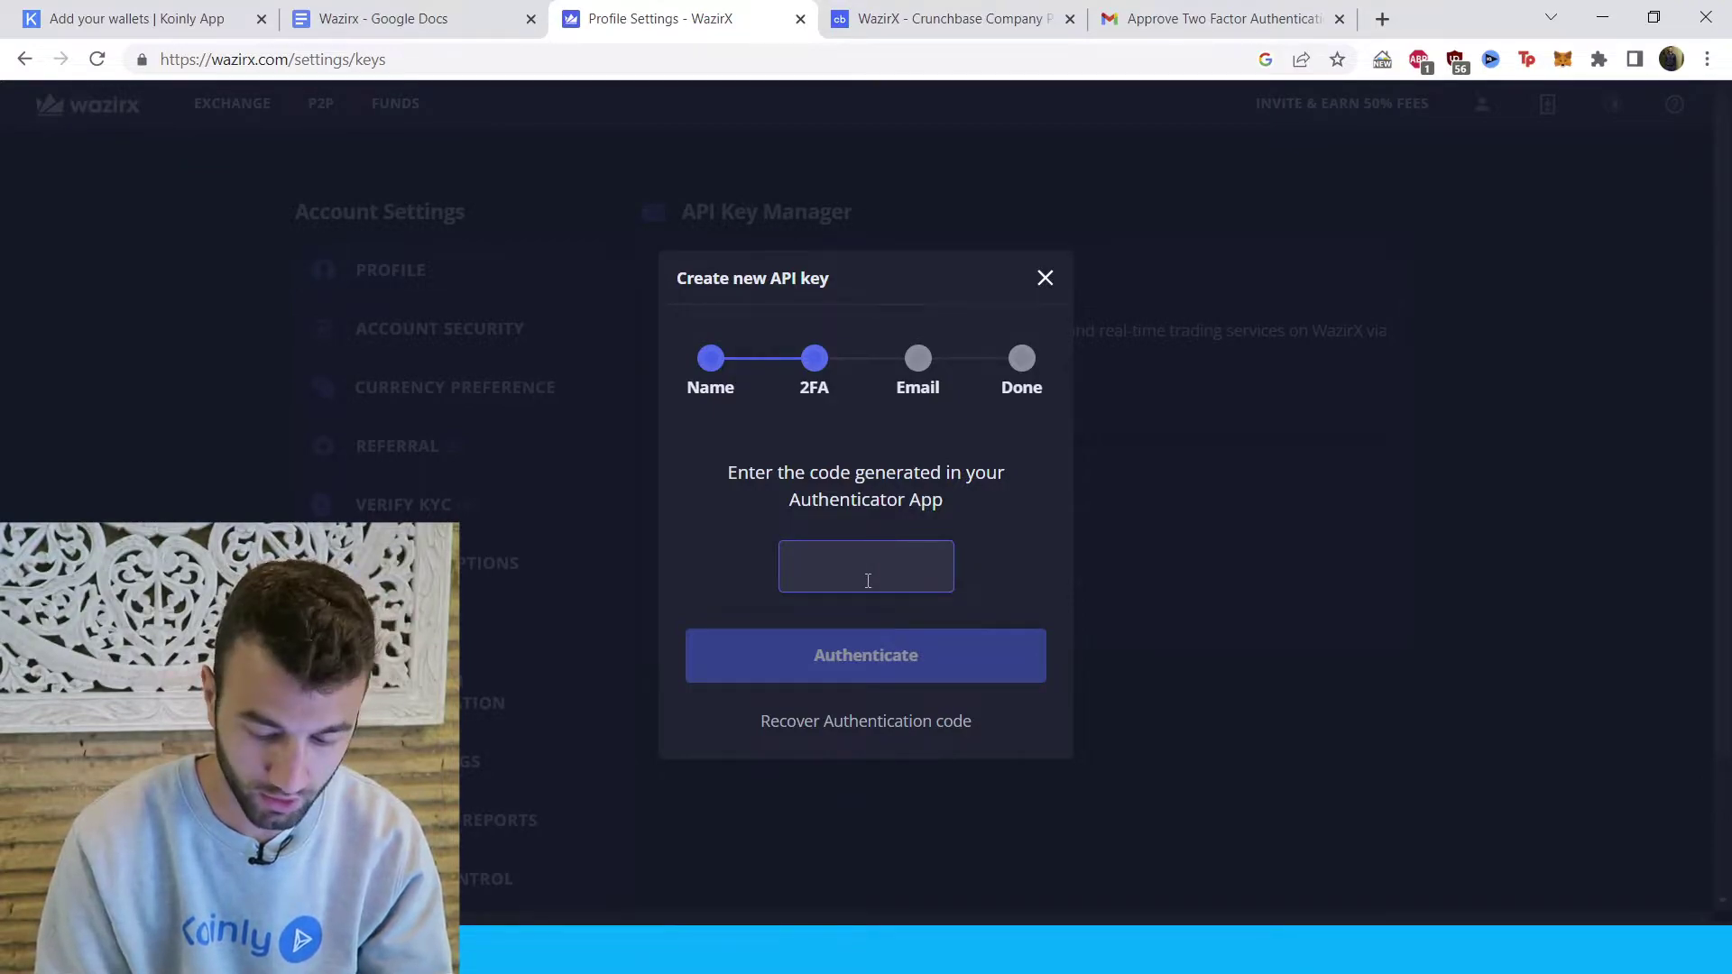
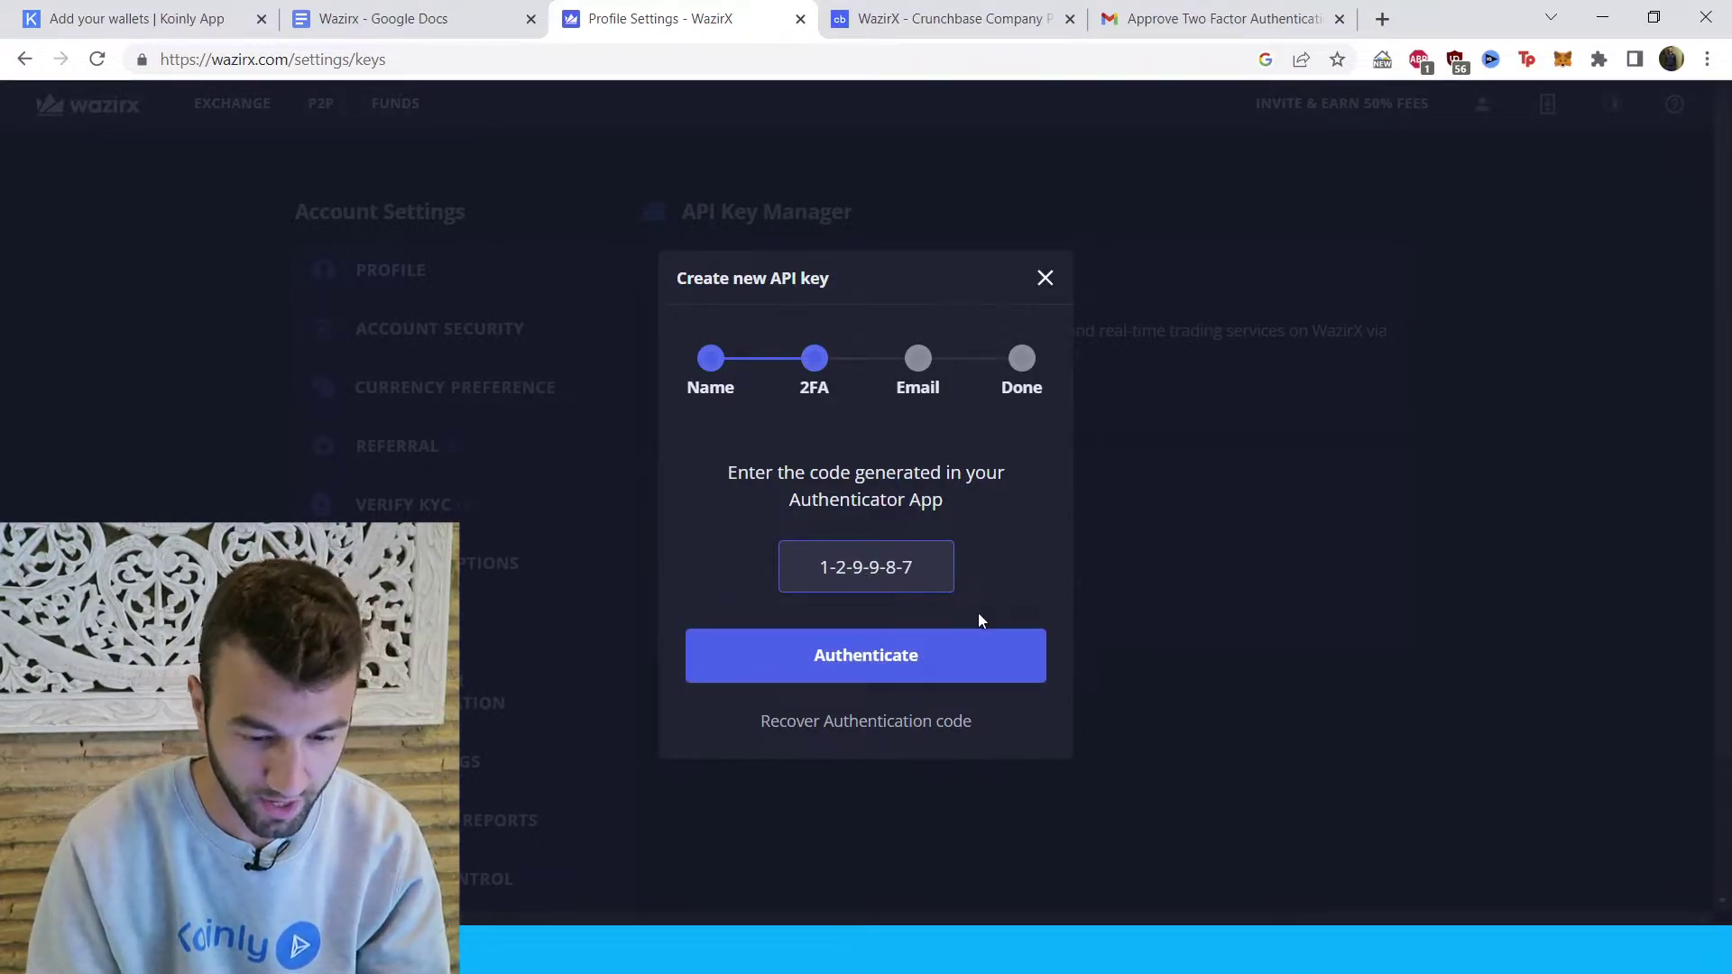
click(960, 636)
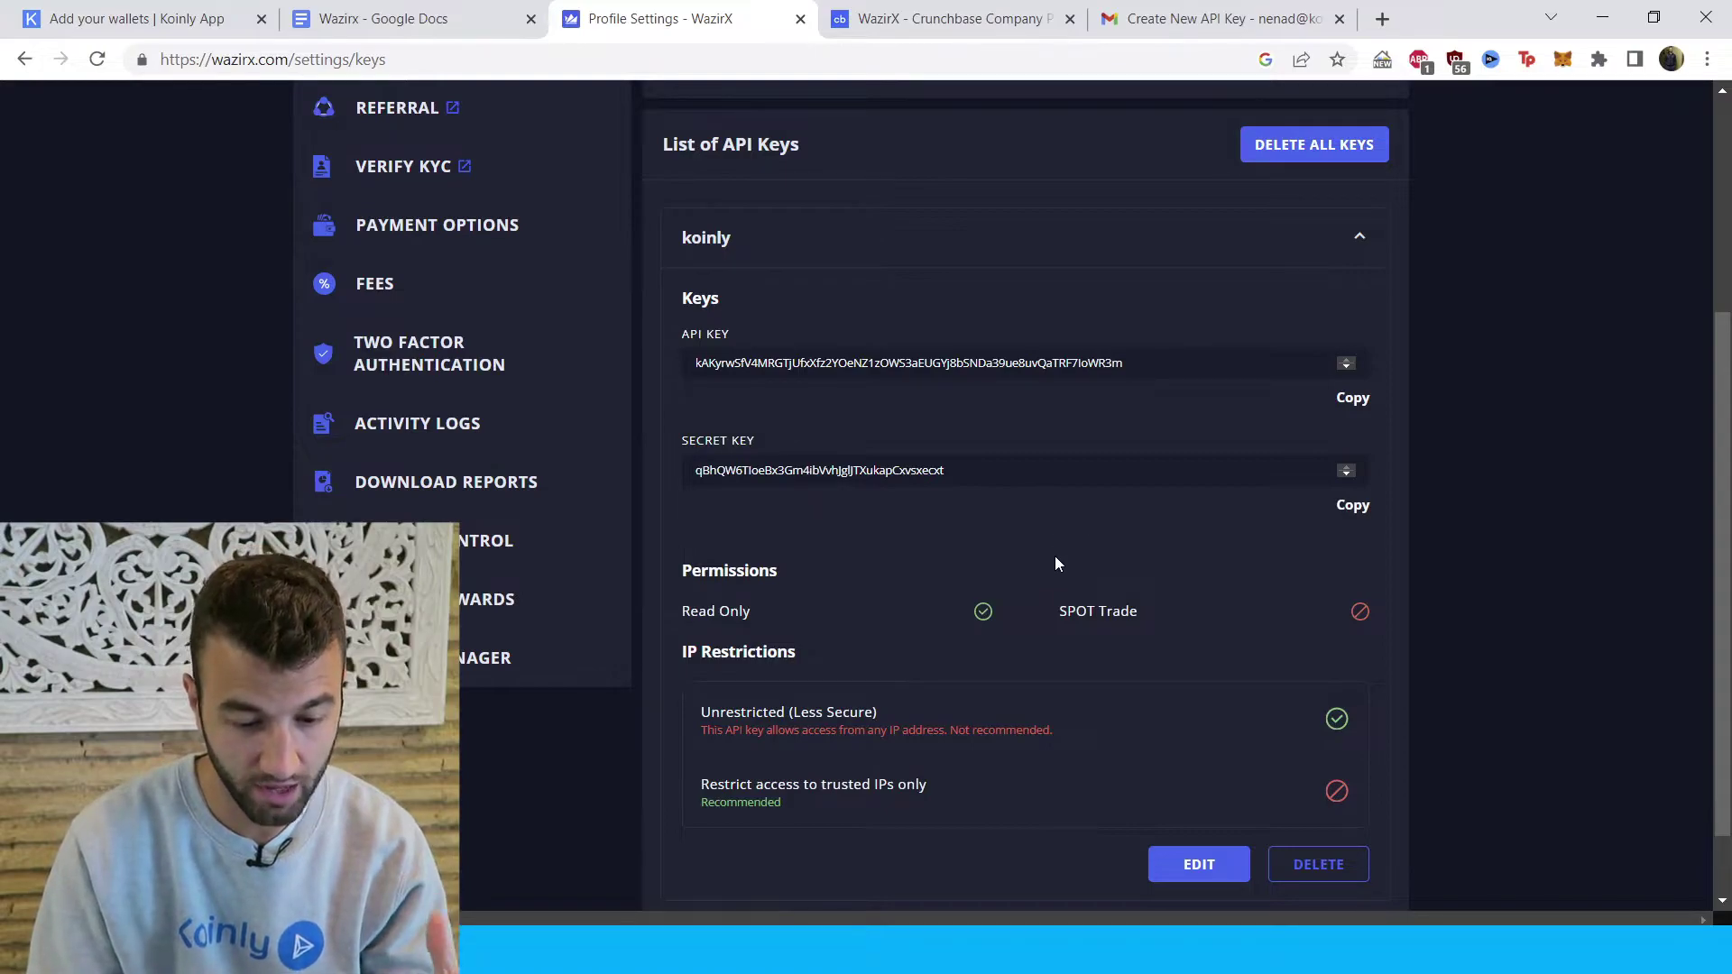
- Copy the new WazirX API key and secret key into Koinly's API key and secret fields
click(1325, 398)
click(135, 18)
click(741, 379)
key(ctrl+v)
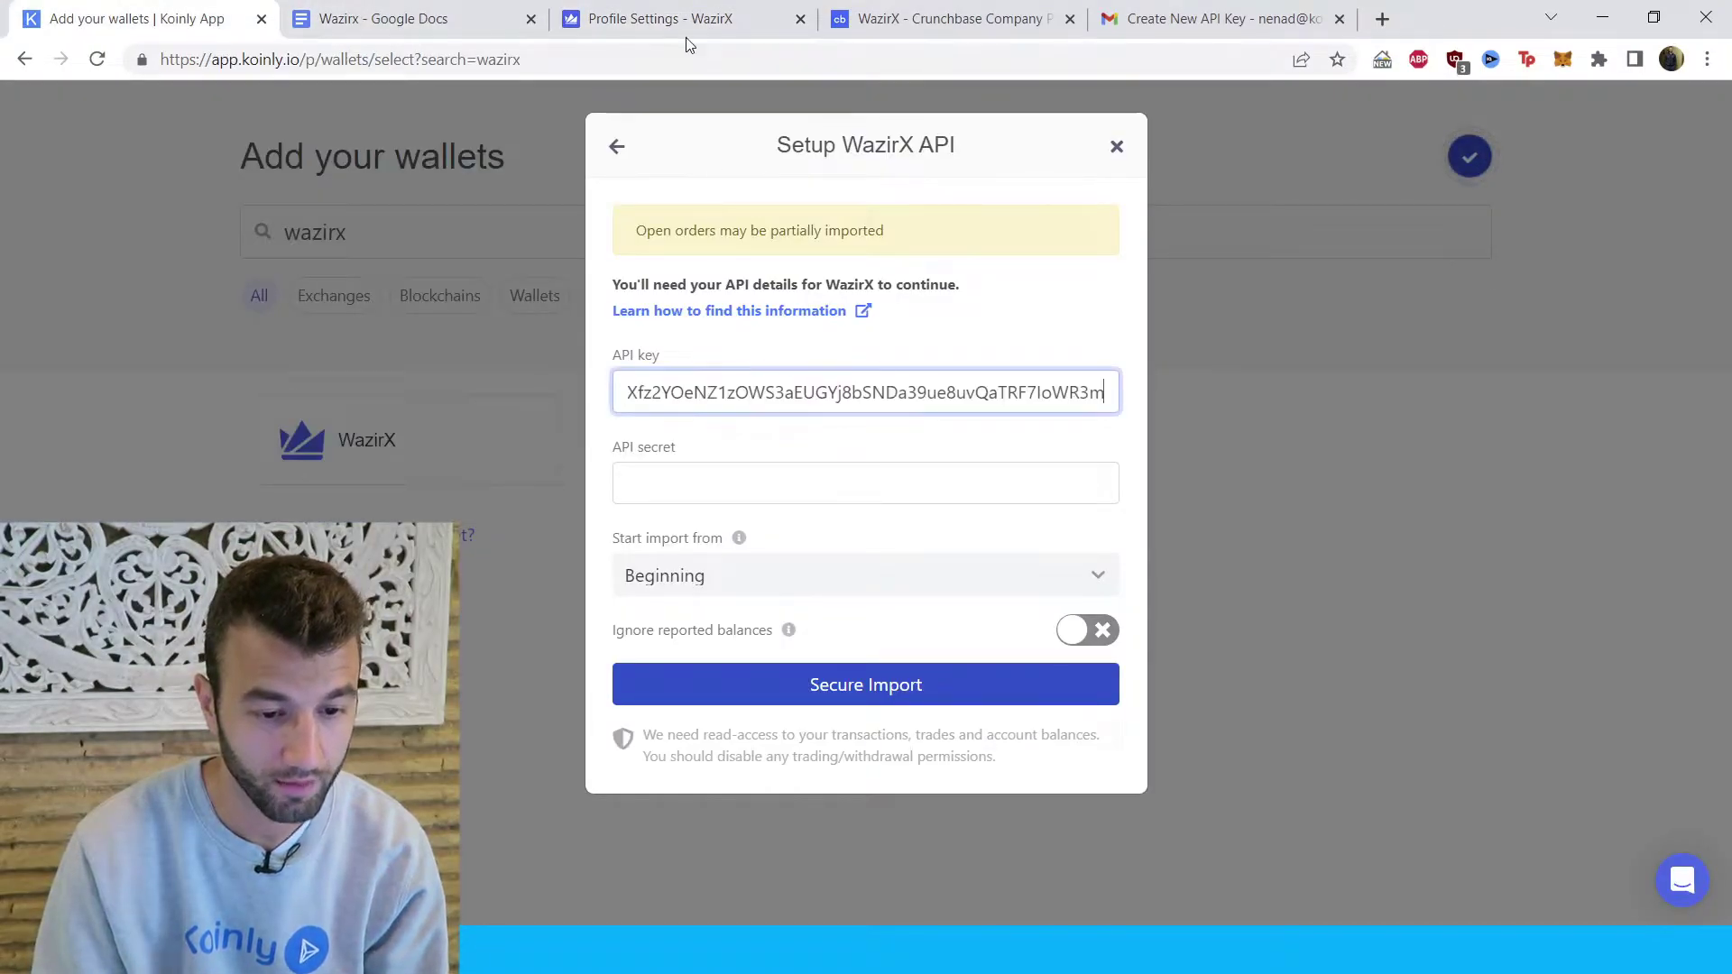
click(696, 19)
click(1352, 505)
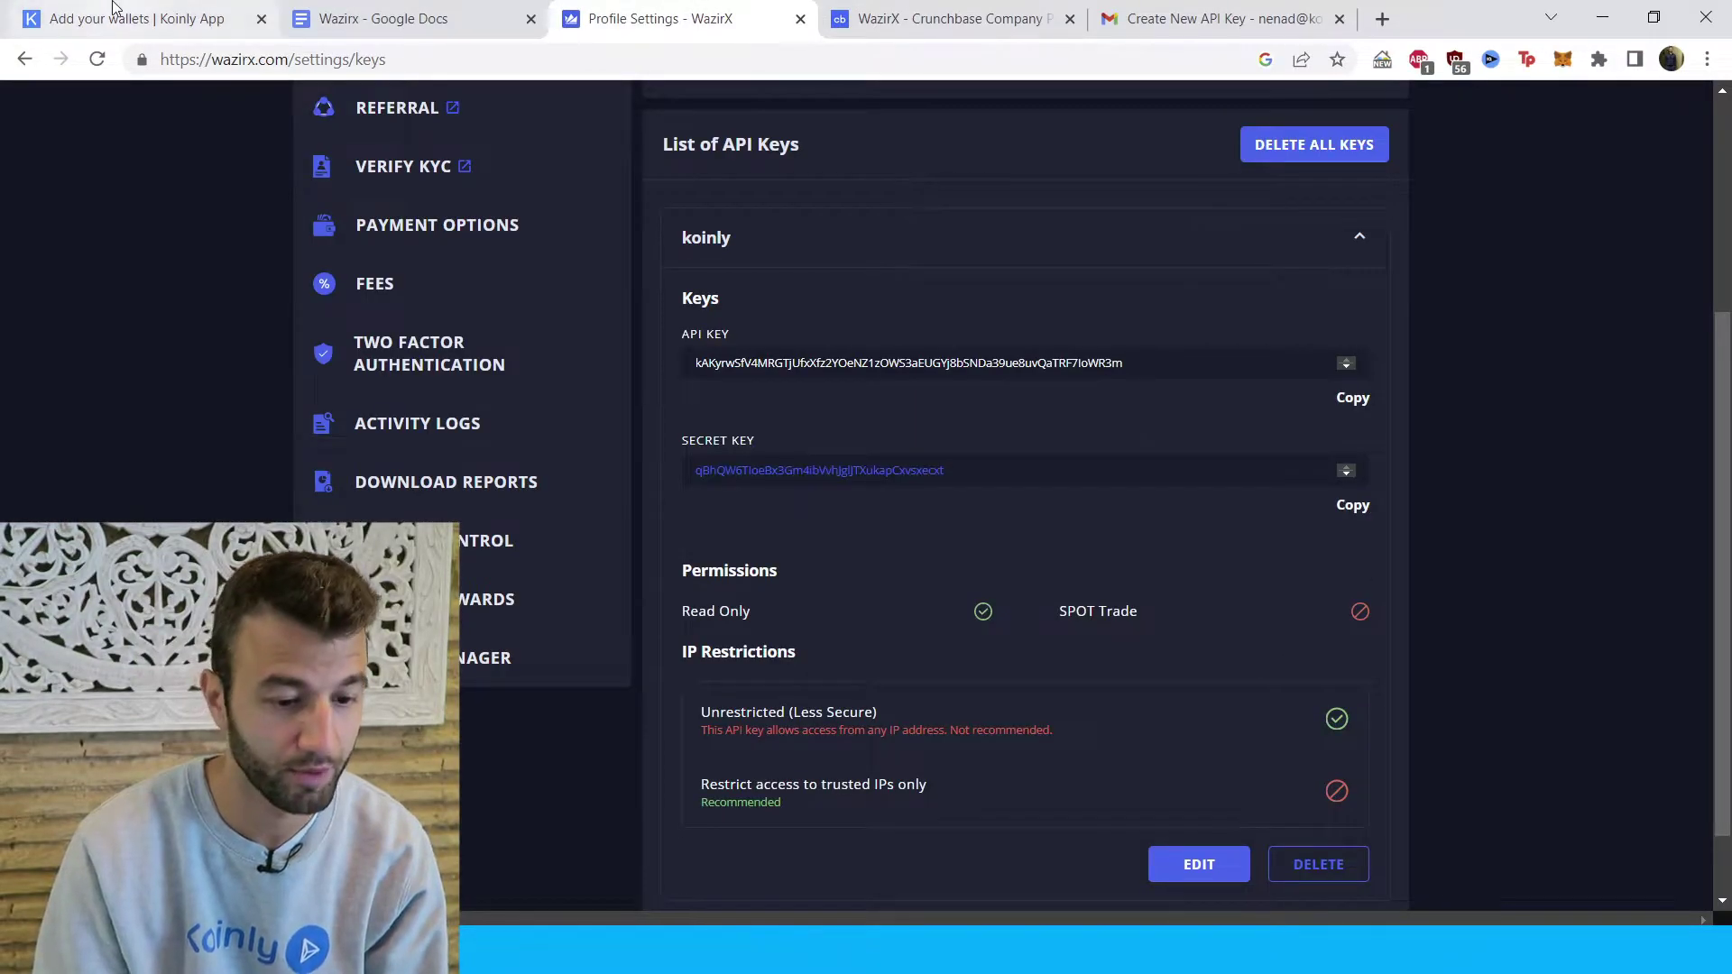
click(135, 18)
click(932, 482)
key(ctrl+v)
- Start the API import of WazirX transactions into Koinly
click(658, 19)
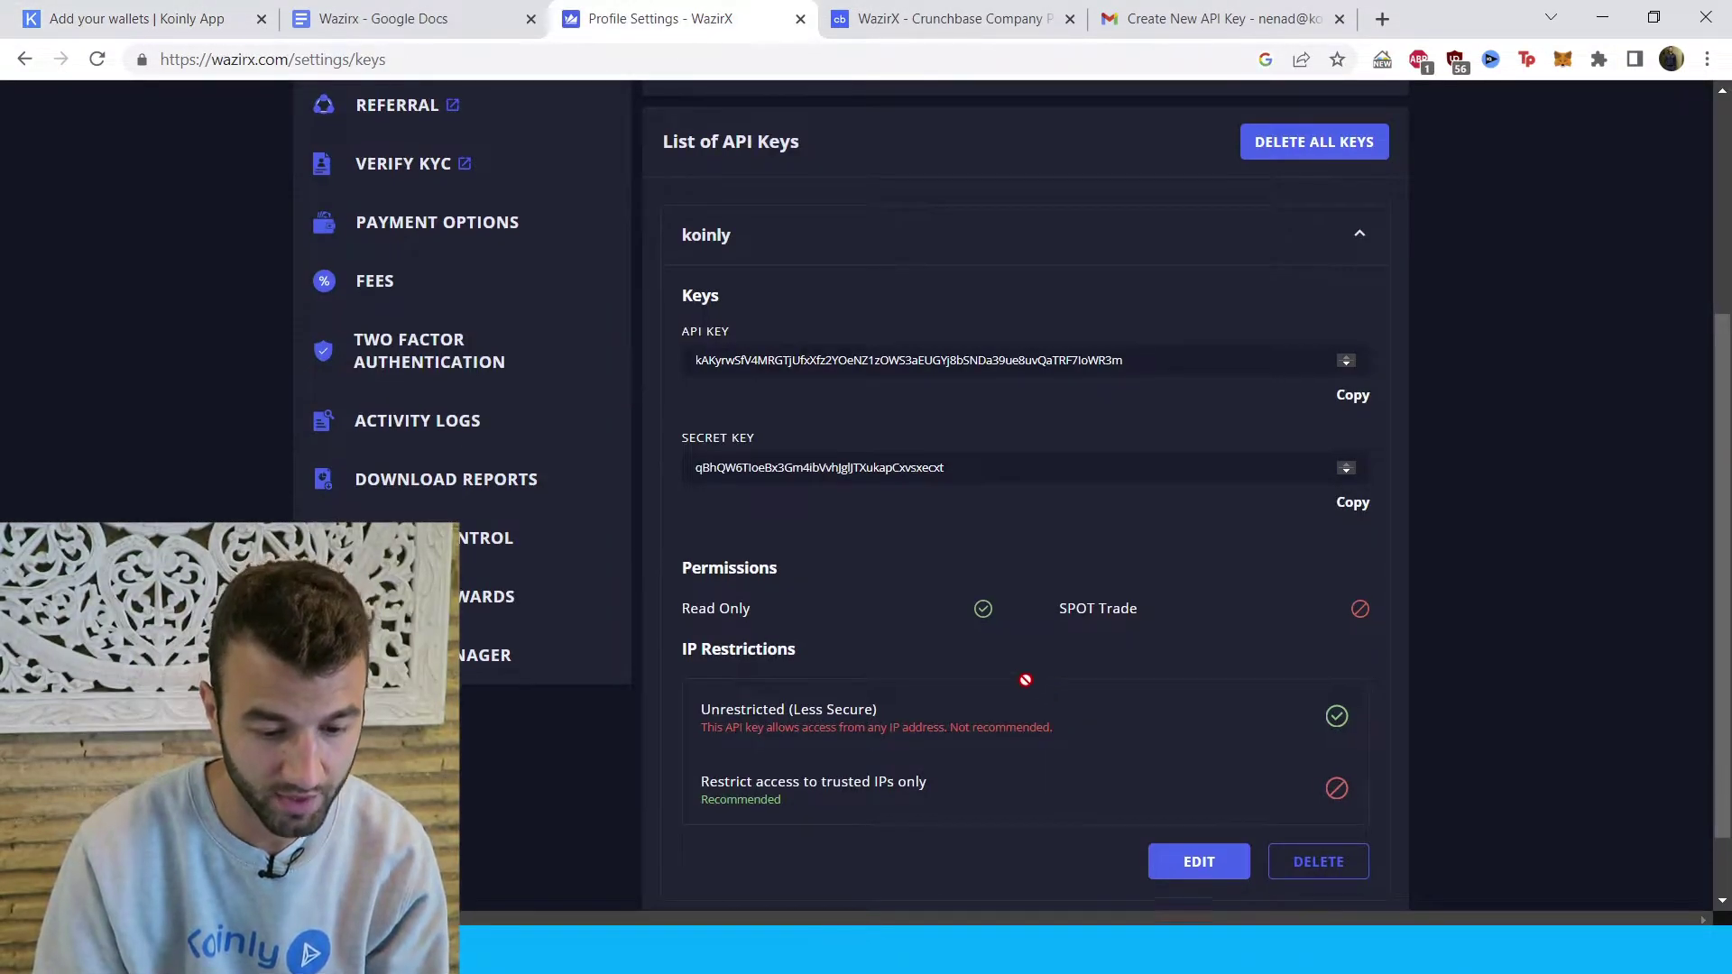
scroll(821, 515, down, 1)
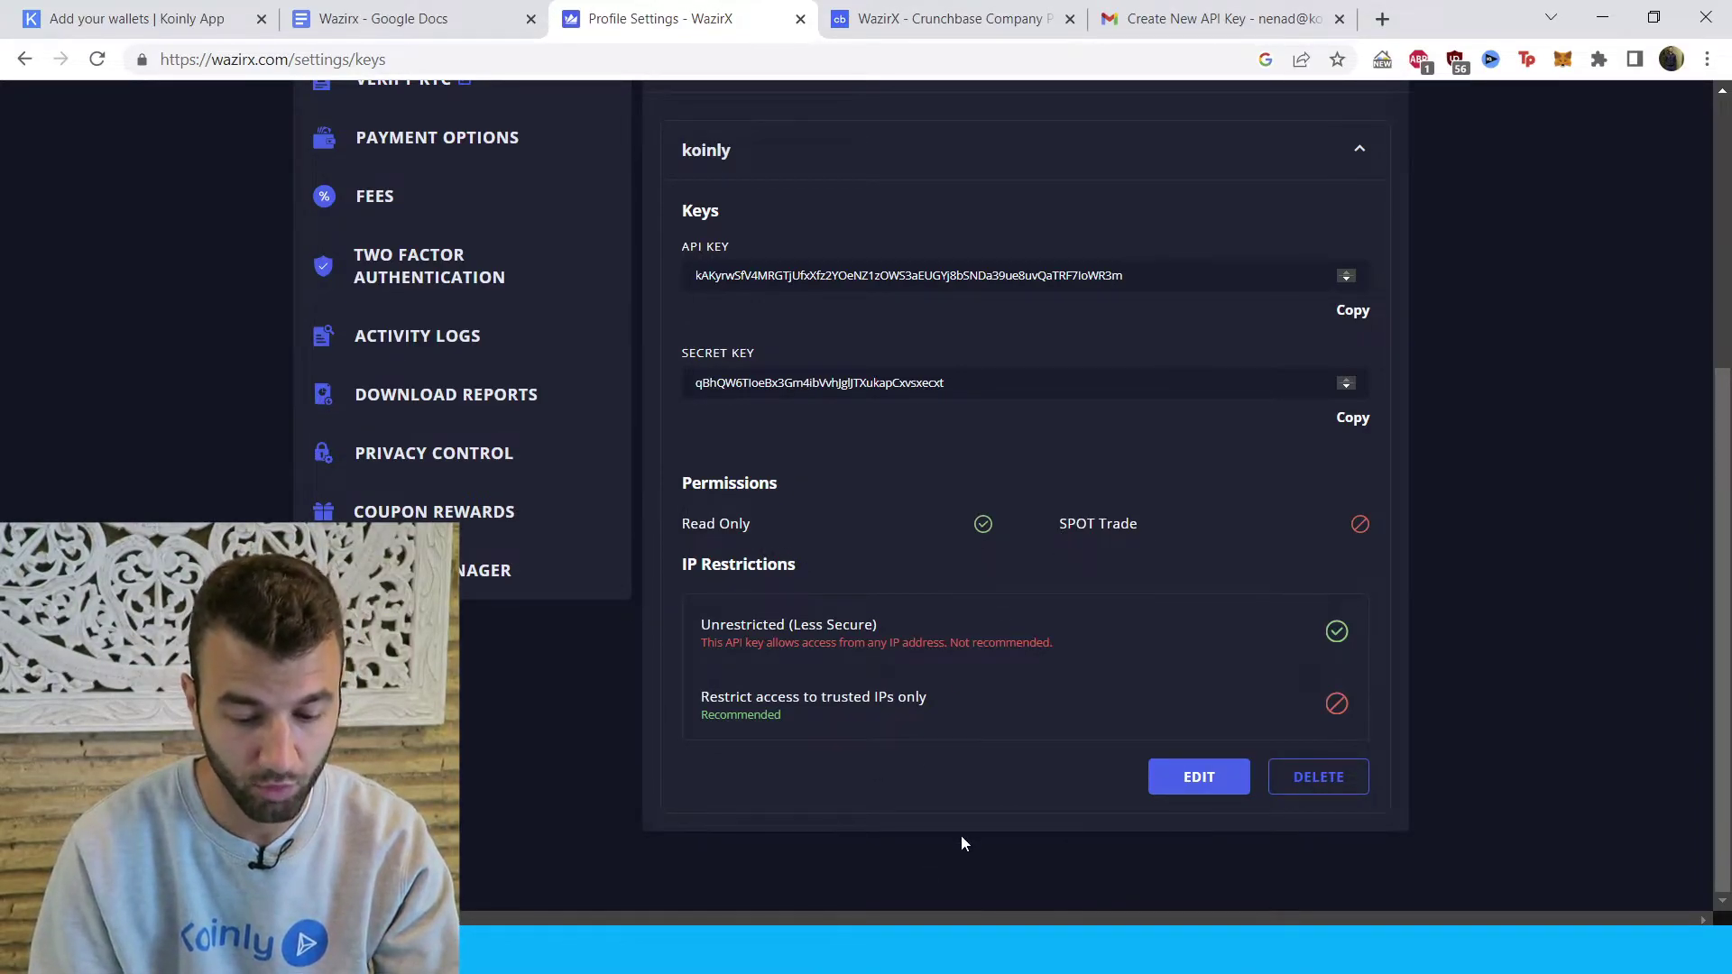
scroll(1272, 776, up, 4)
click(135, 18)
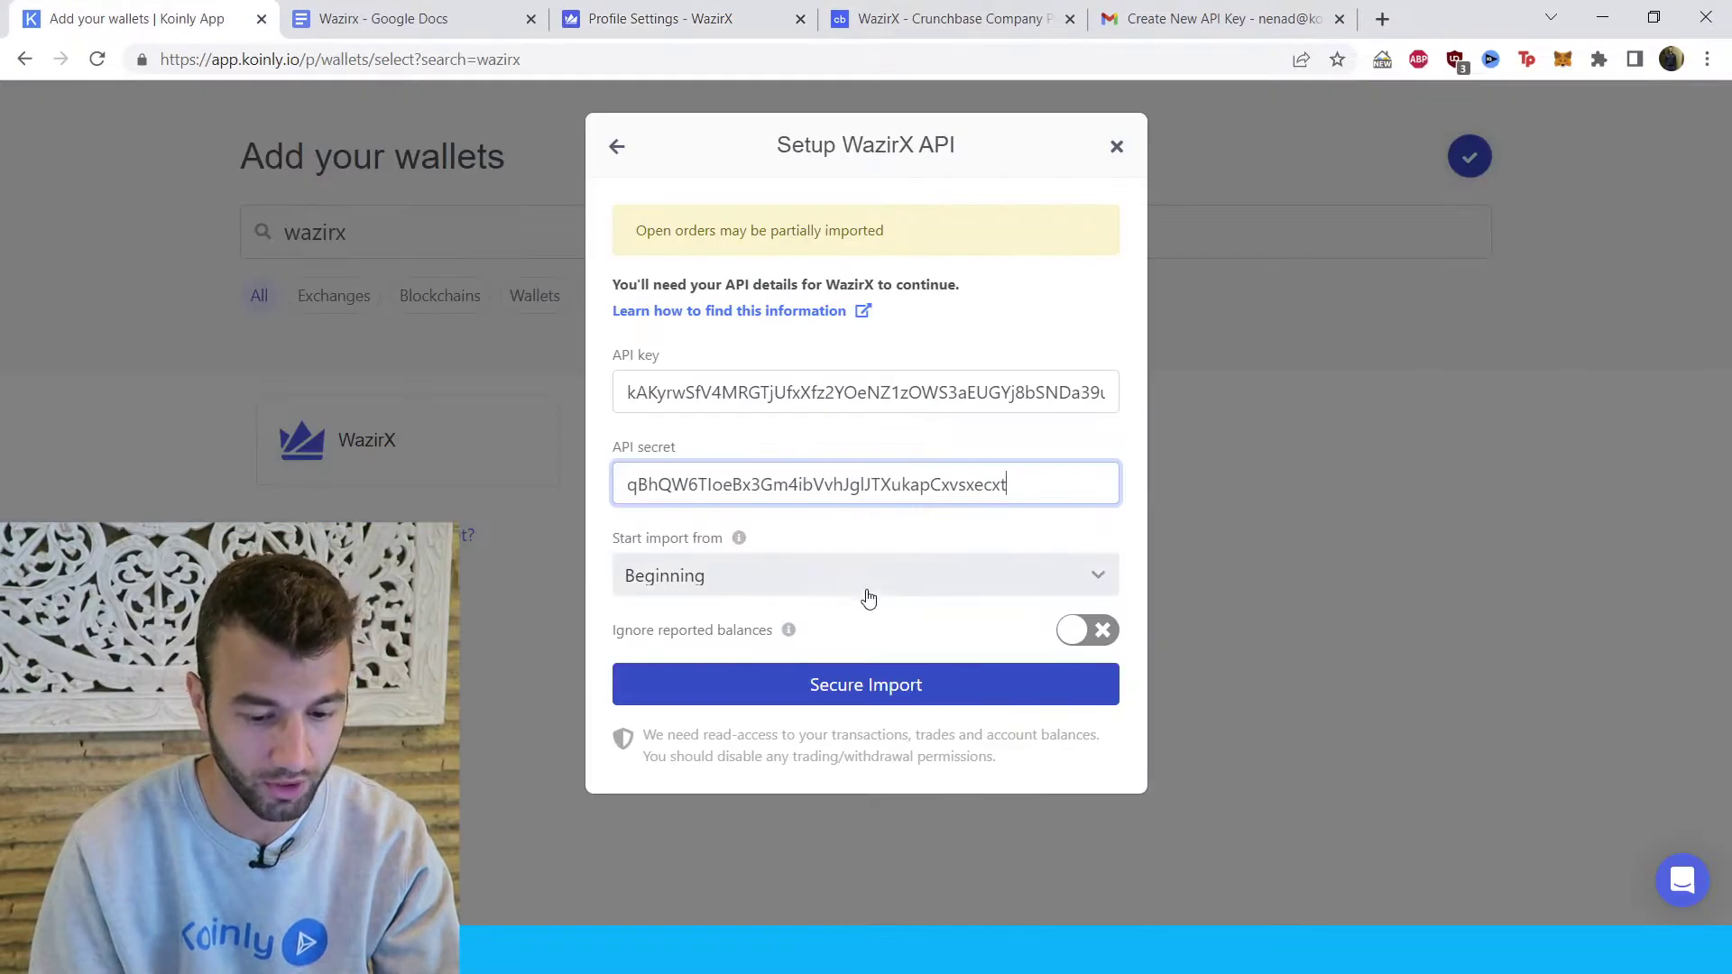
click(900, 695)
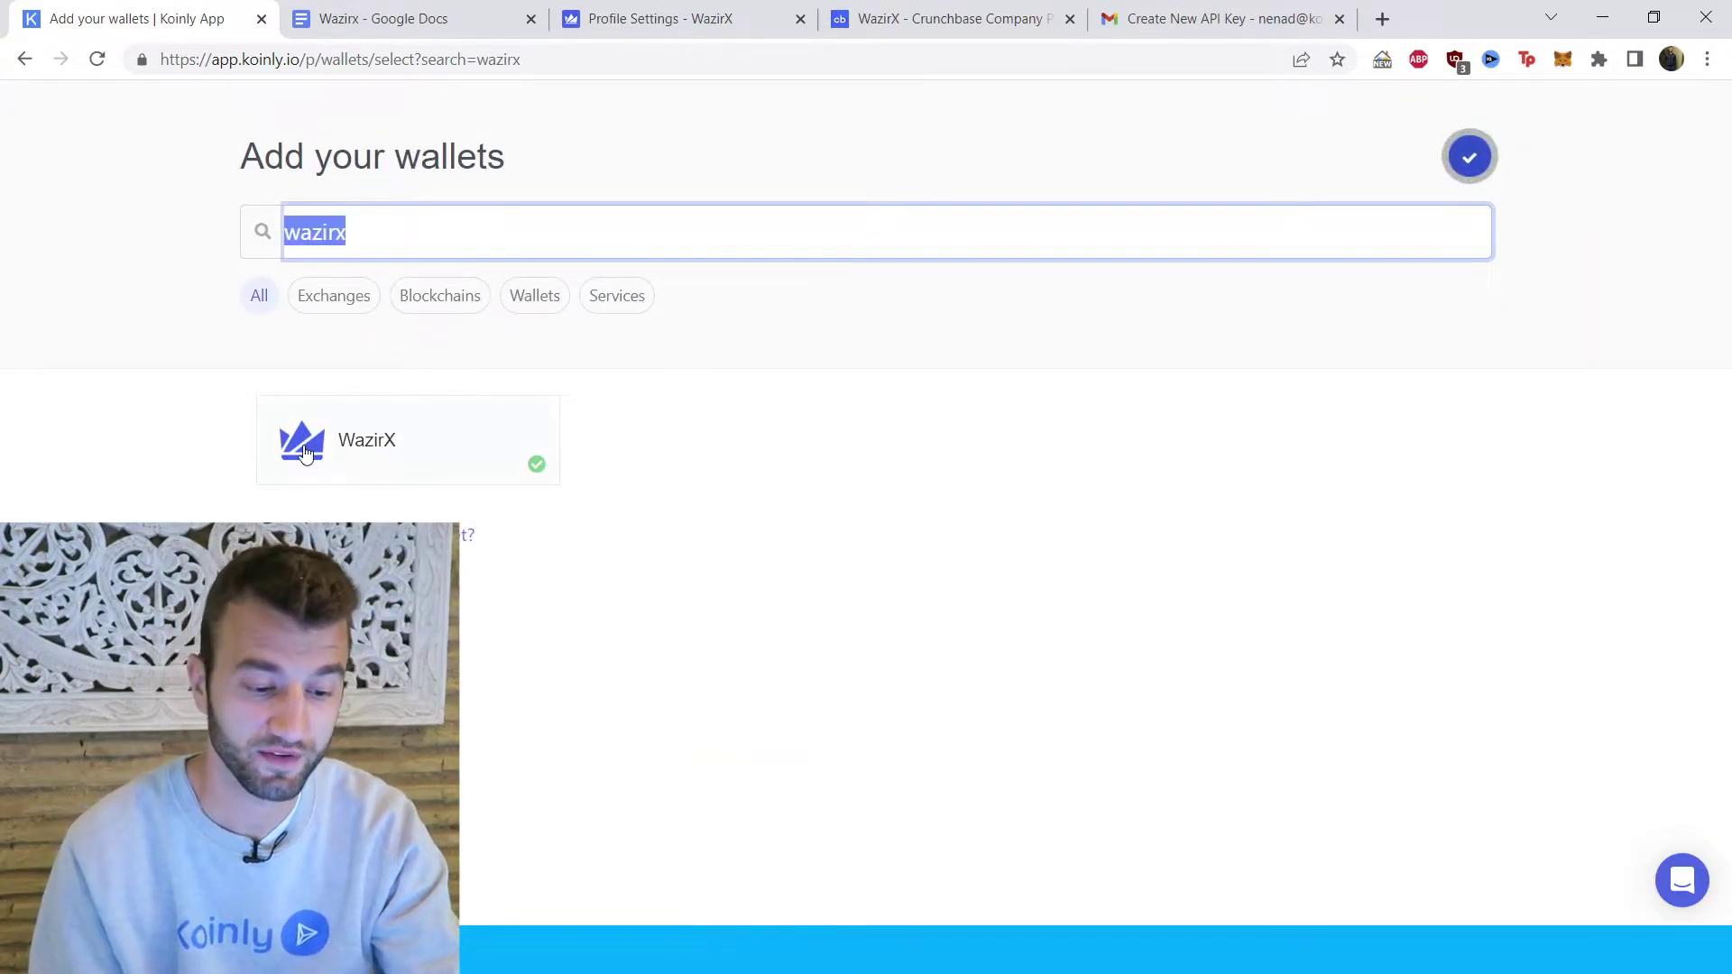
- Add a second WazirX wallet, WazirX 2, set to import from a file
click(331, 463)
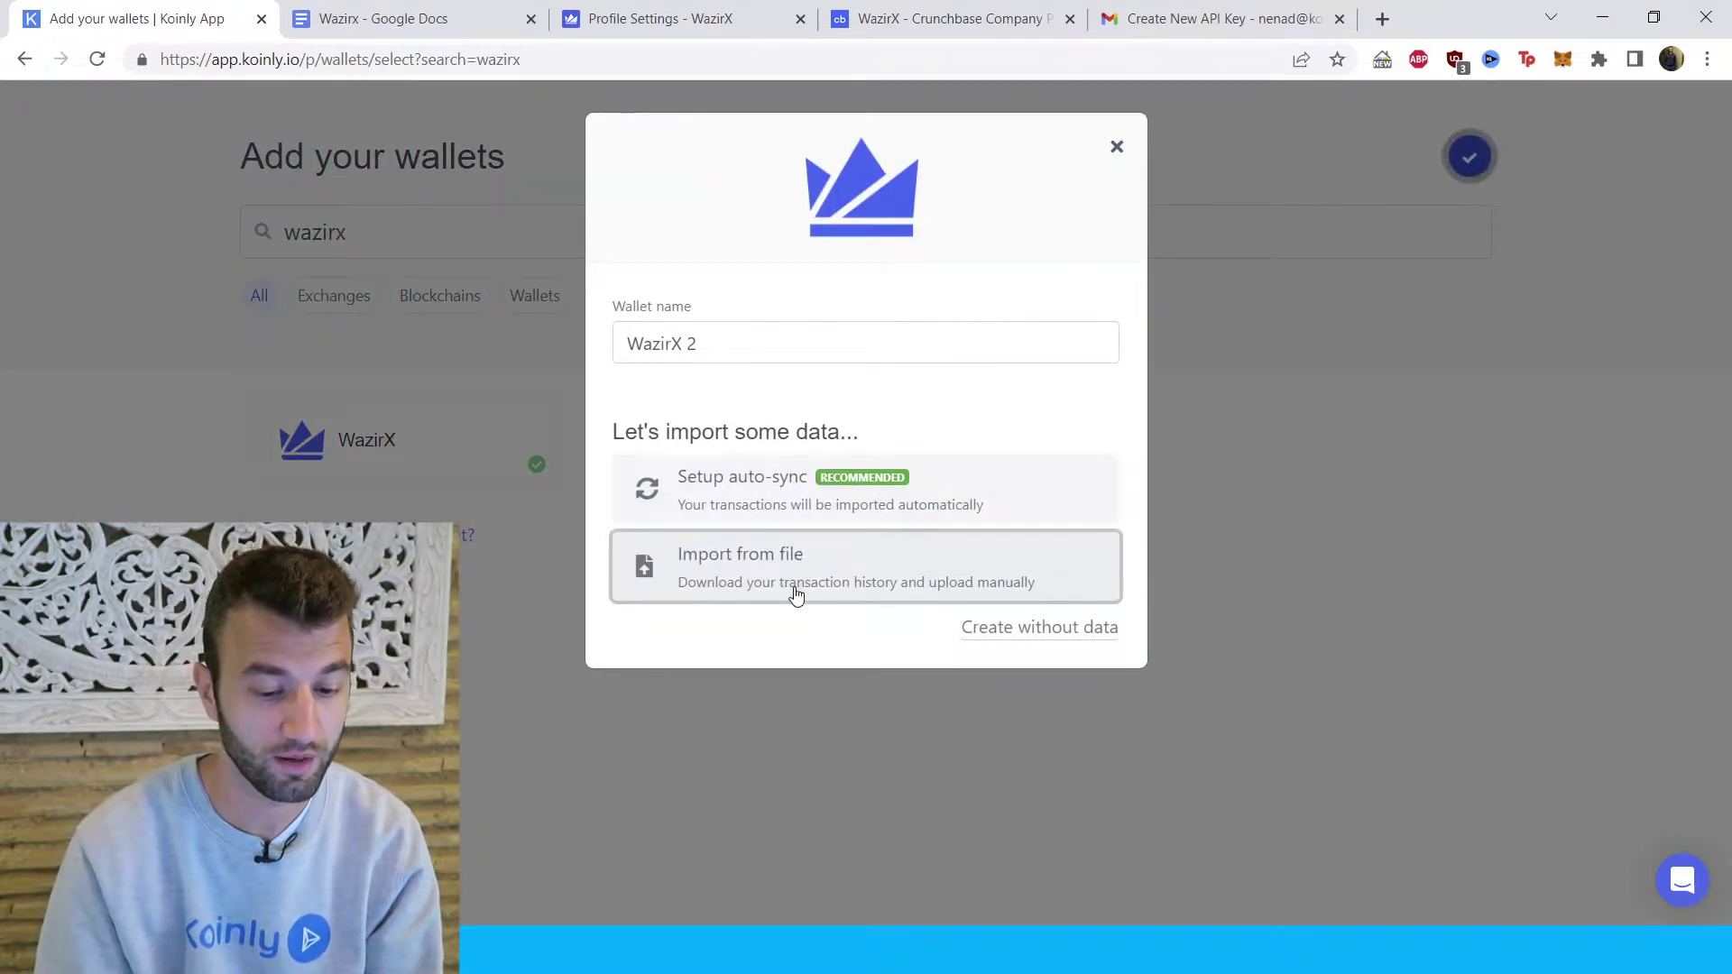
click(793, 590)
click(628, 29)
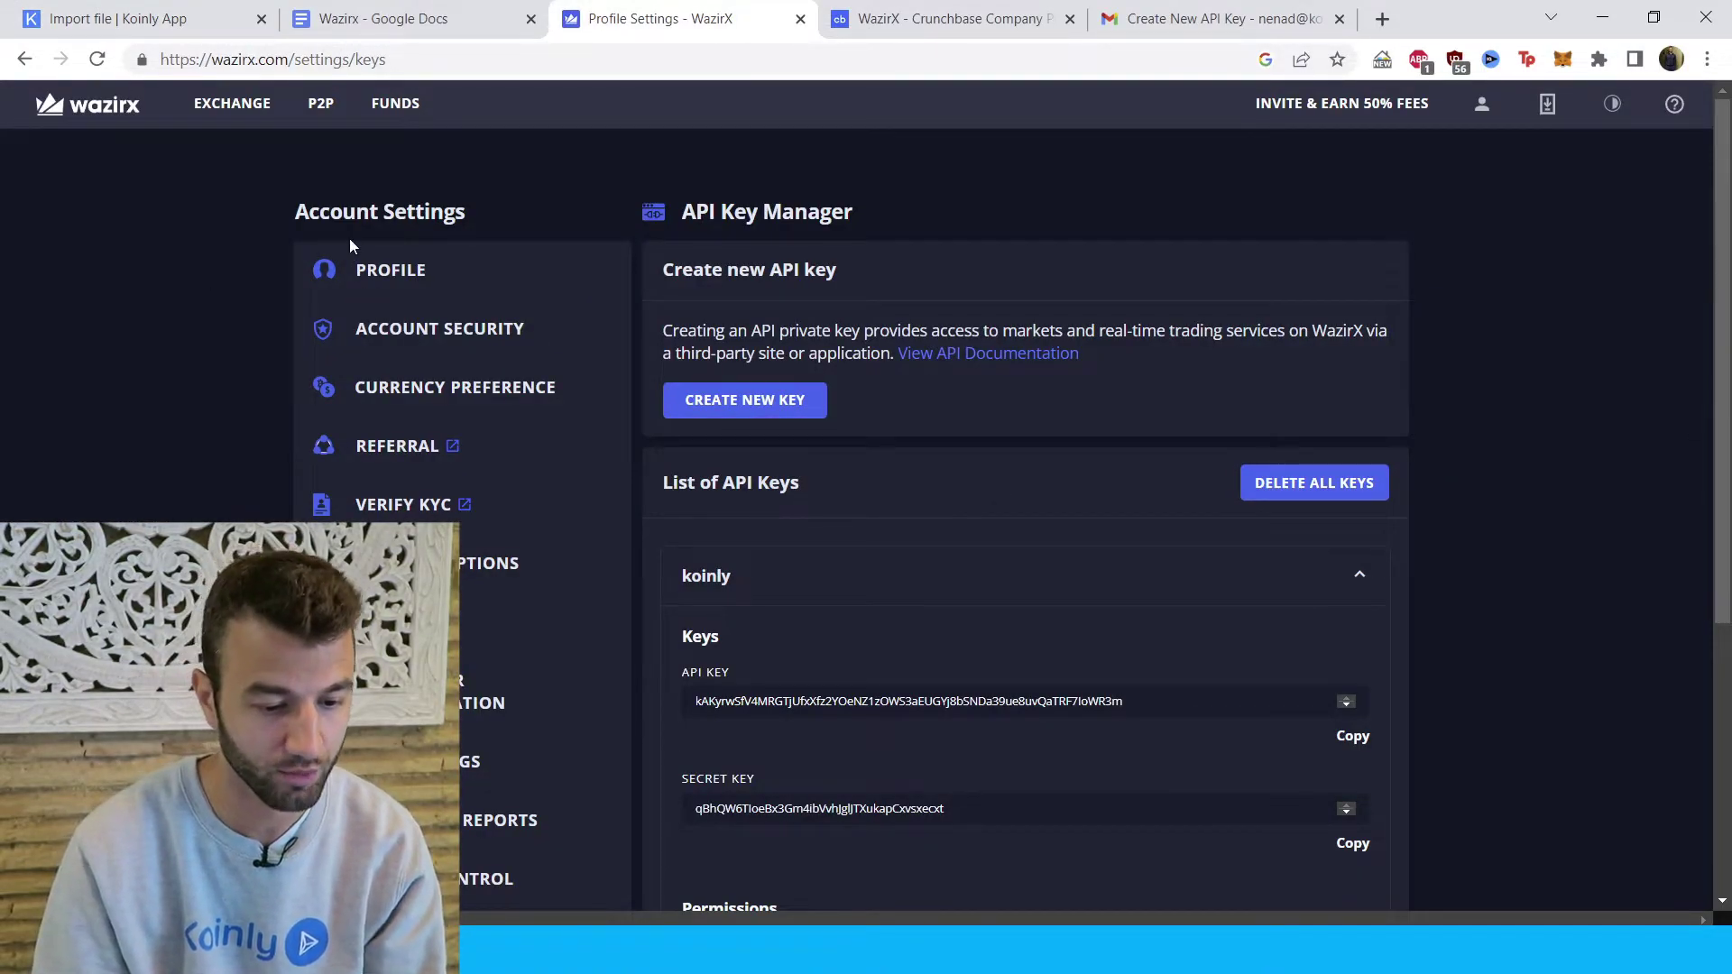
- In Download Reports, expand Trading Report and choose Financial Year 2021-22
scroll(382, 290, down, 1)
scroll(534, 685, down, 2)
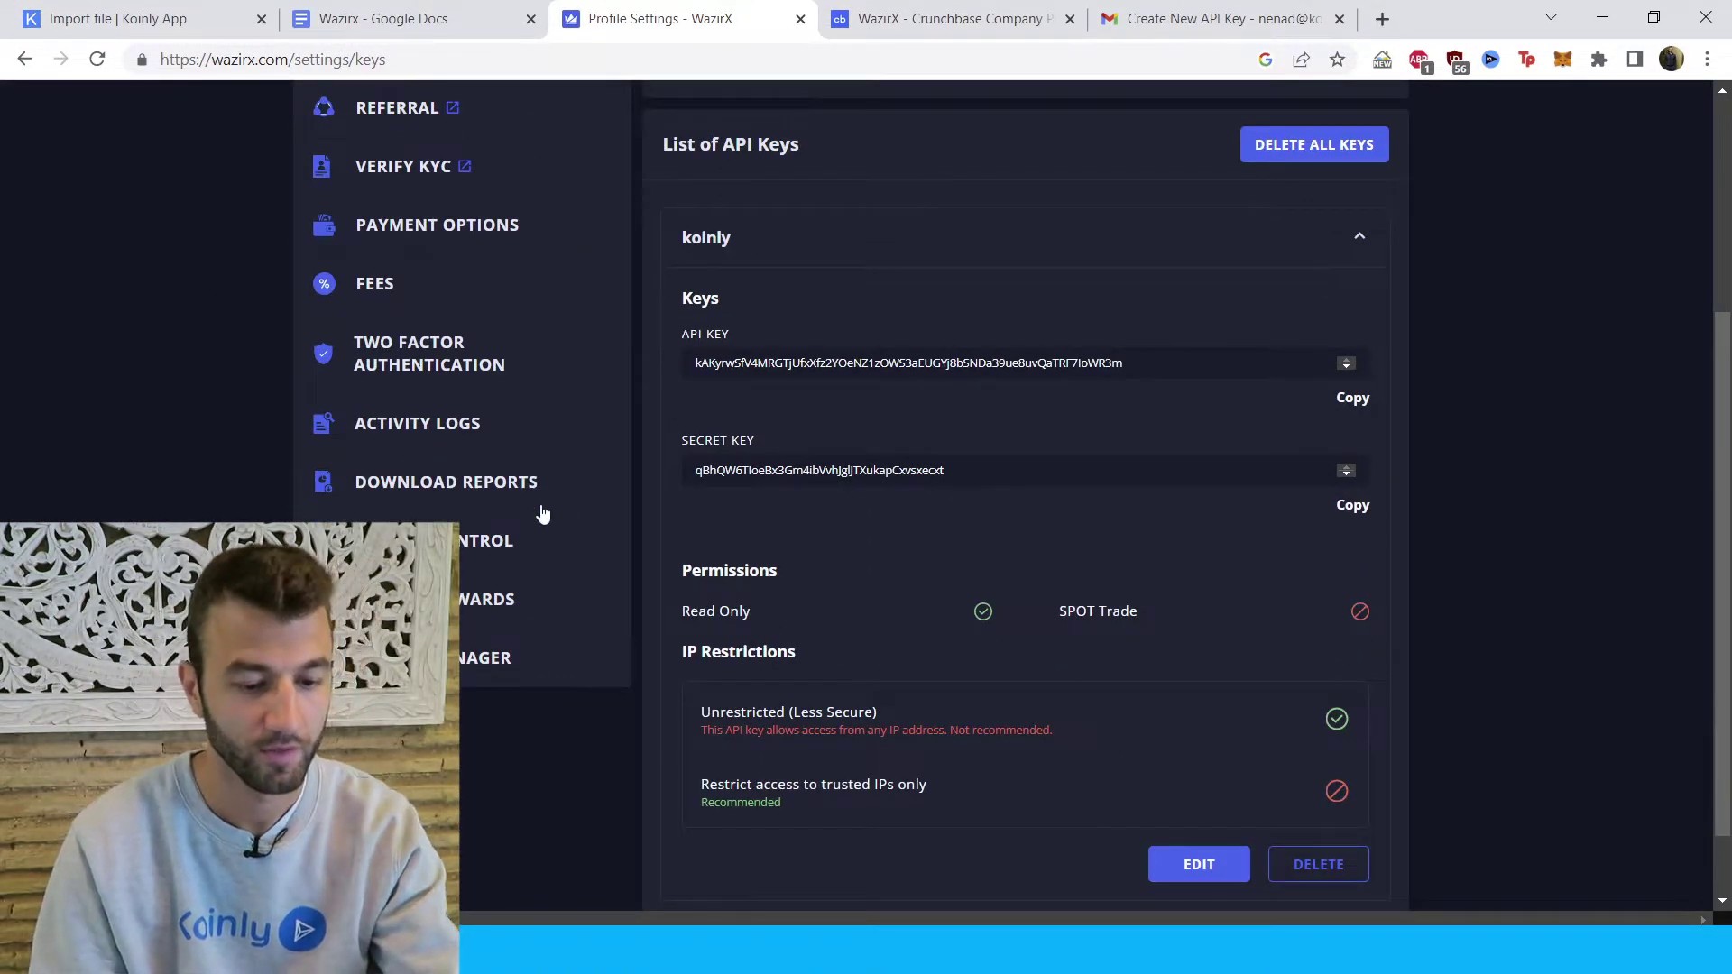
click(525, 484)
scroll(685, 450, up, 2)
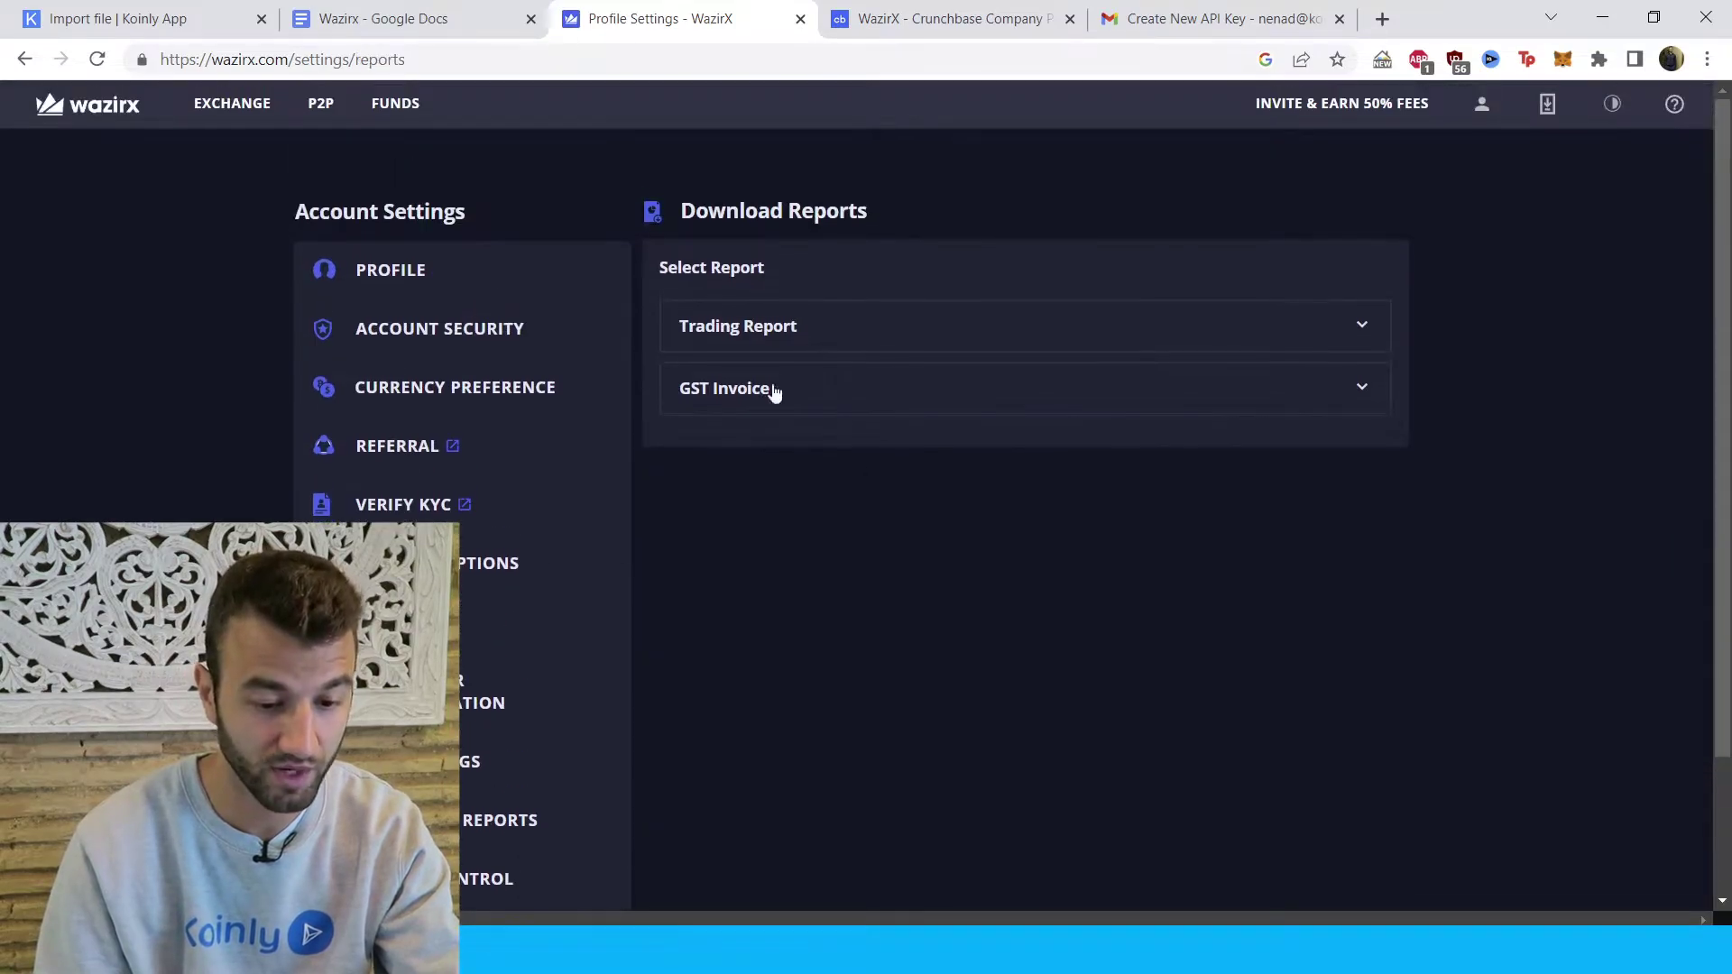
click(776, 329)
scroll(840, 363, down, 1)
click(874, 269)
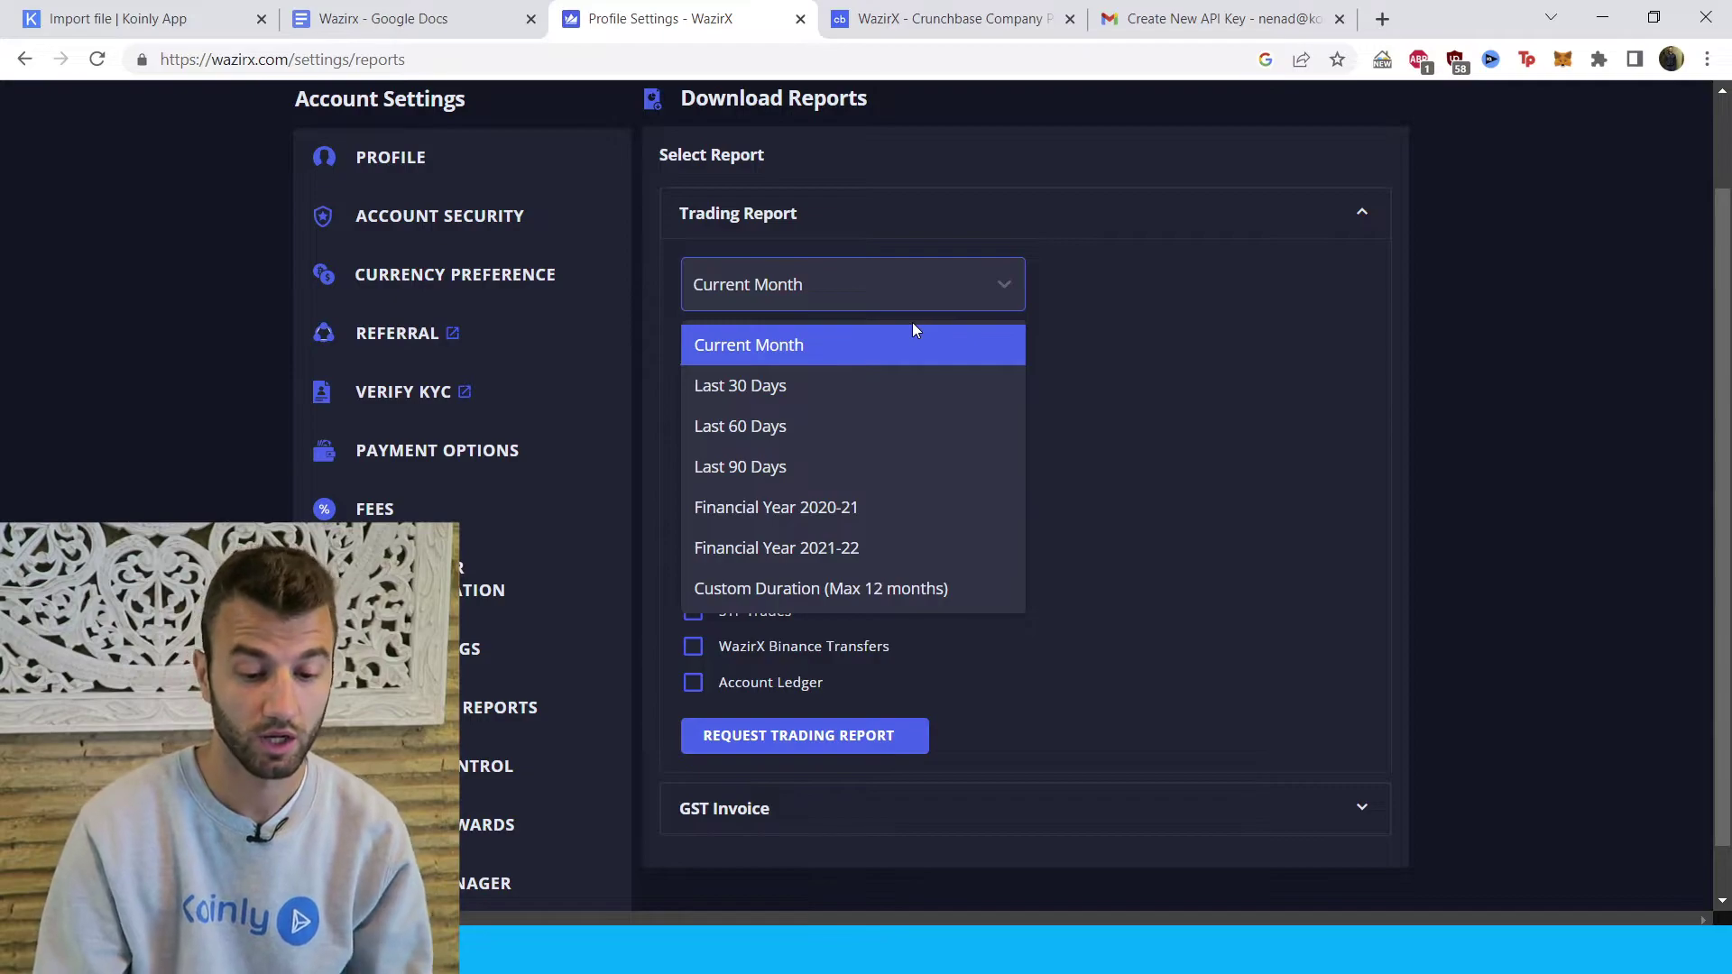
click(885, 552)
- Tick P2P, OTC, Deposits/Withdrawals, Additional Transfers, Coin Balance, STF and WazirX Binance Transfers
click(696, 434)
click(708, 472)
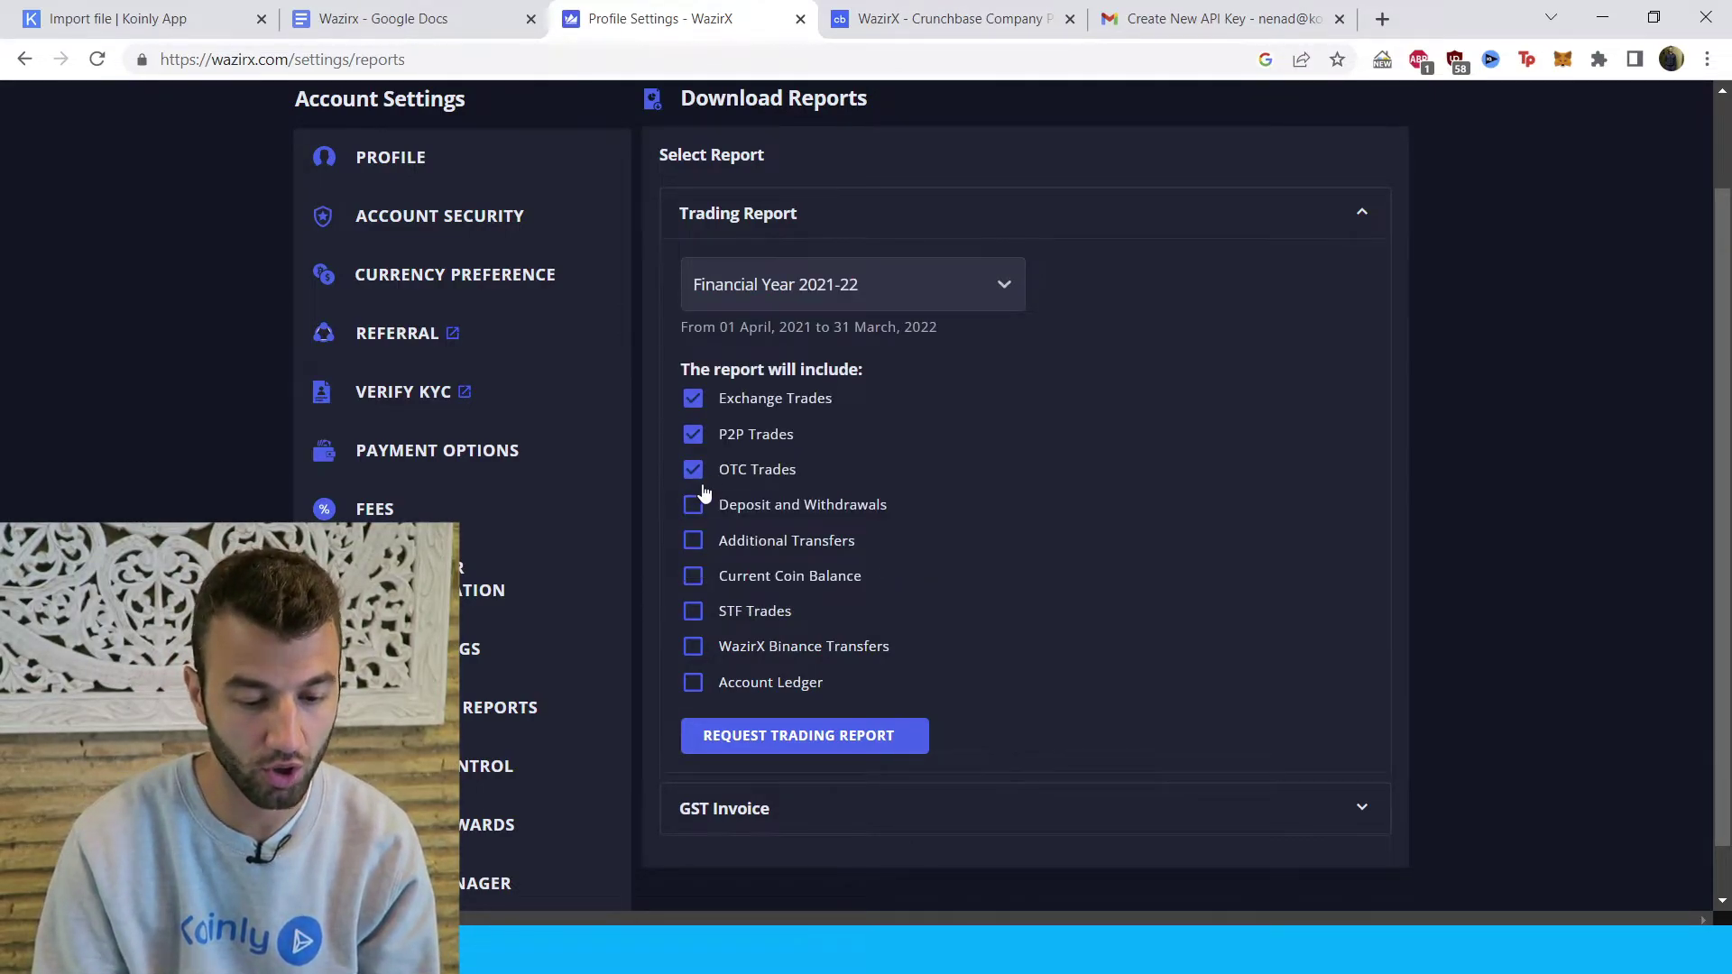
click(694, 503)
click(695, 539)
click(695, 576)
click(694, 611)
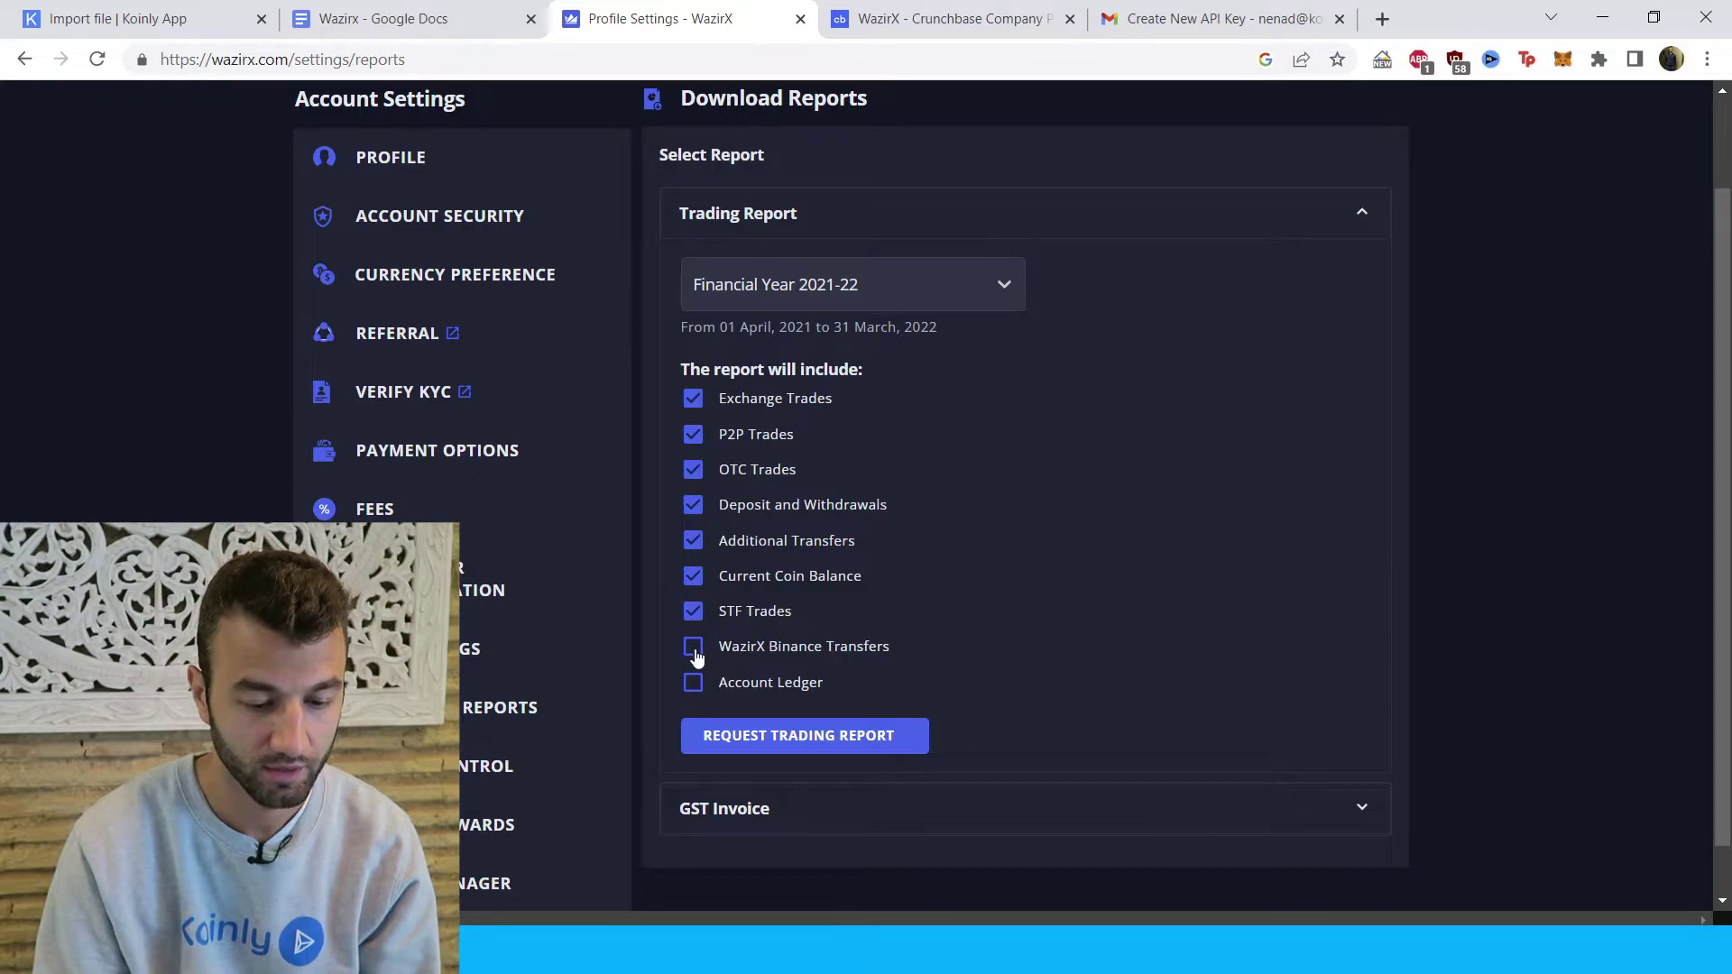
click(694, 648)
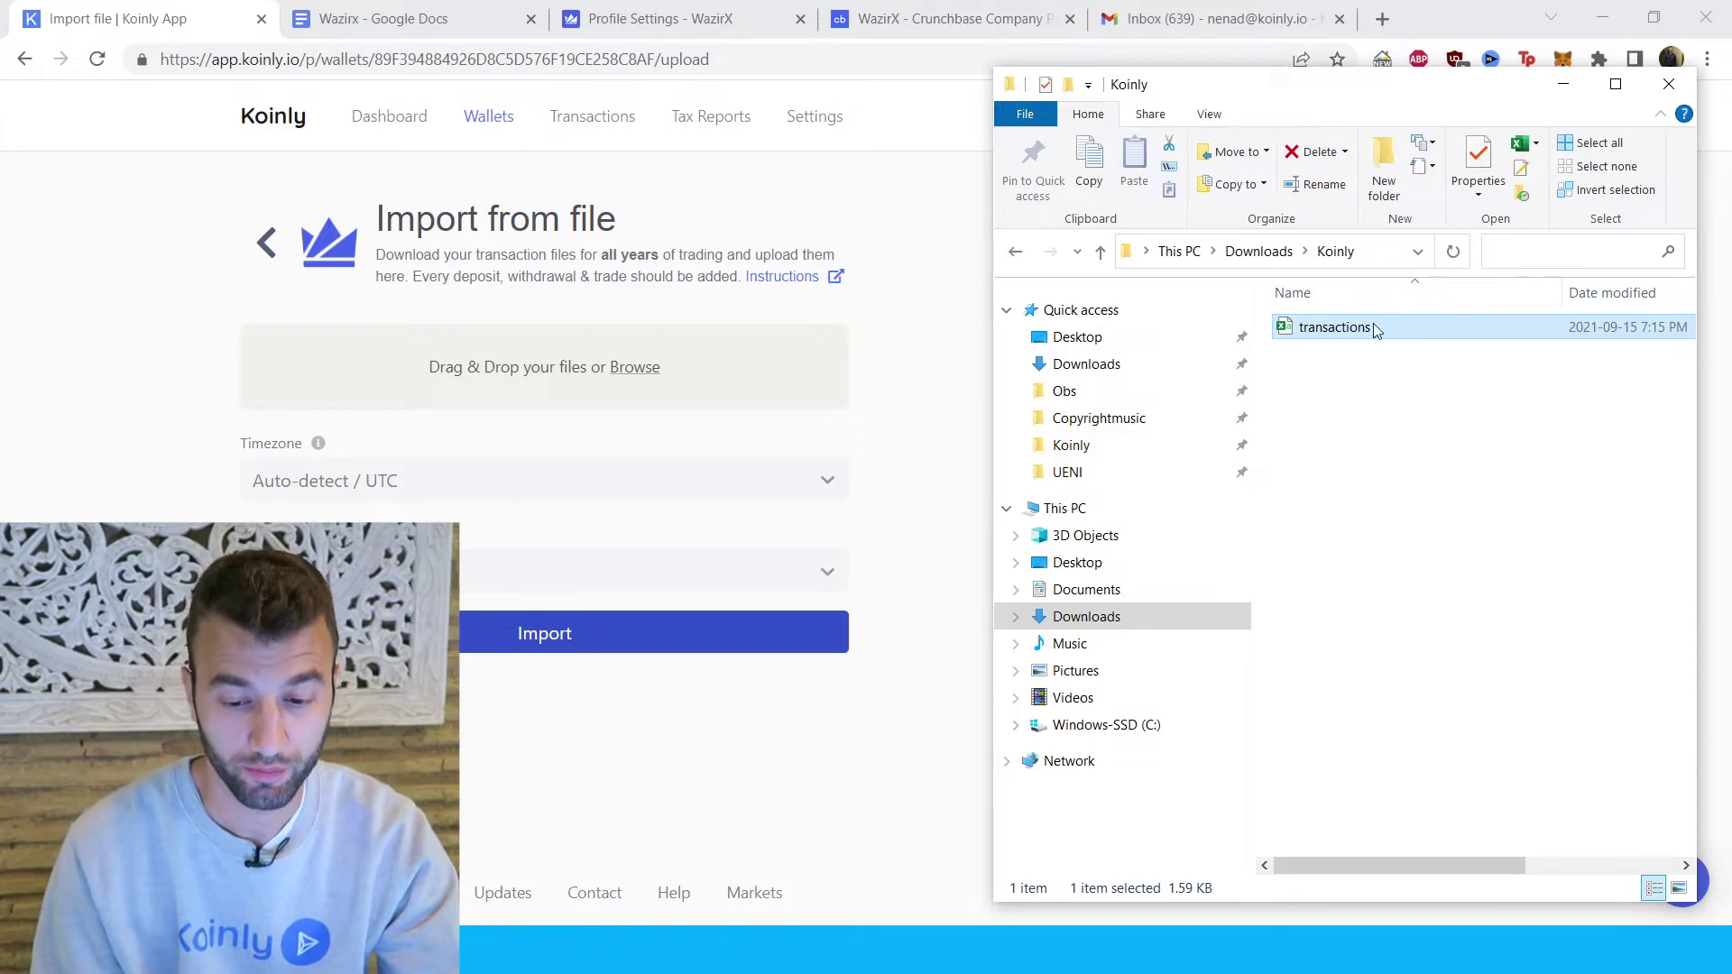
- Drop transactions.csv into the import area and import it, giving 198 transactions
drag(1311, 333, 433, 397)
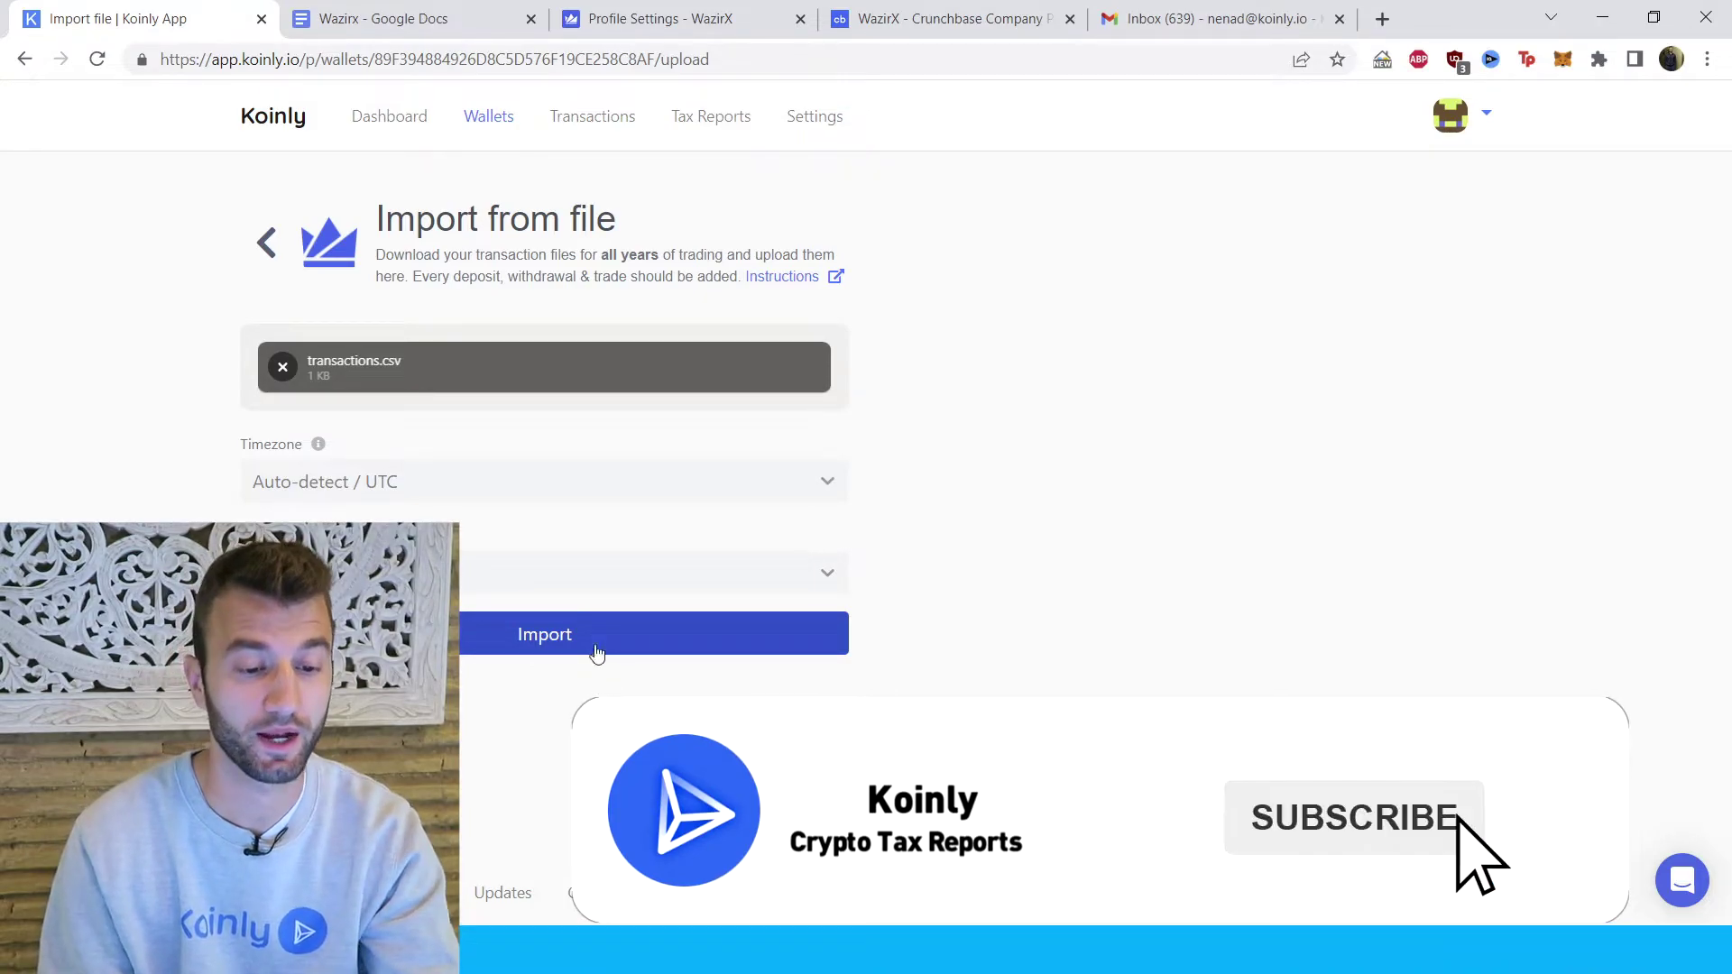
click(712, 632)
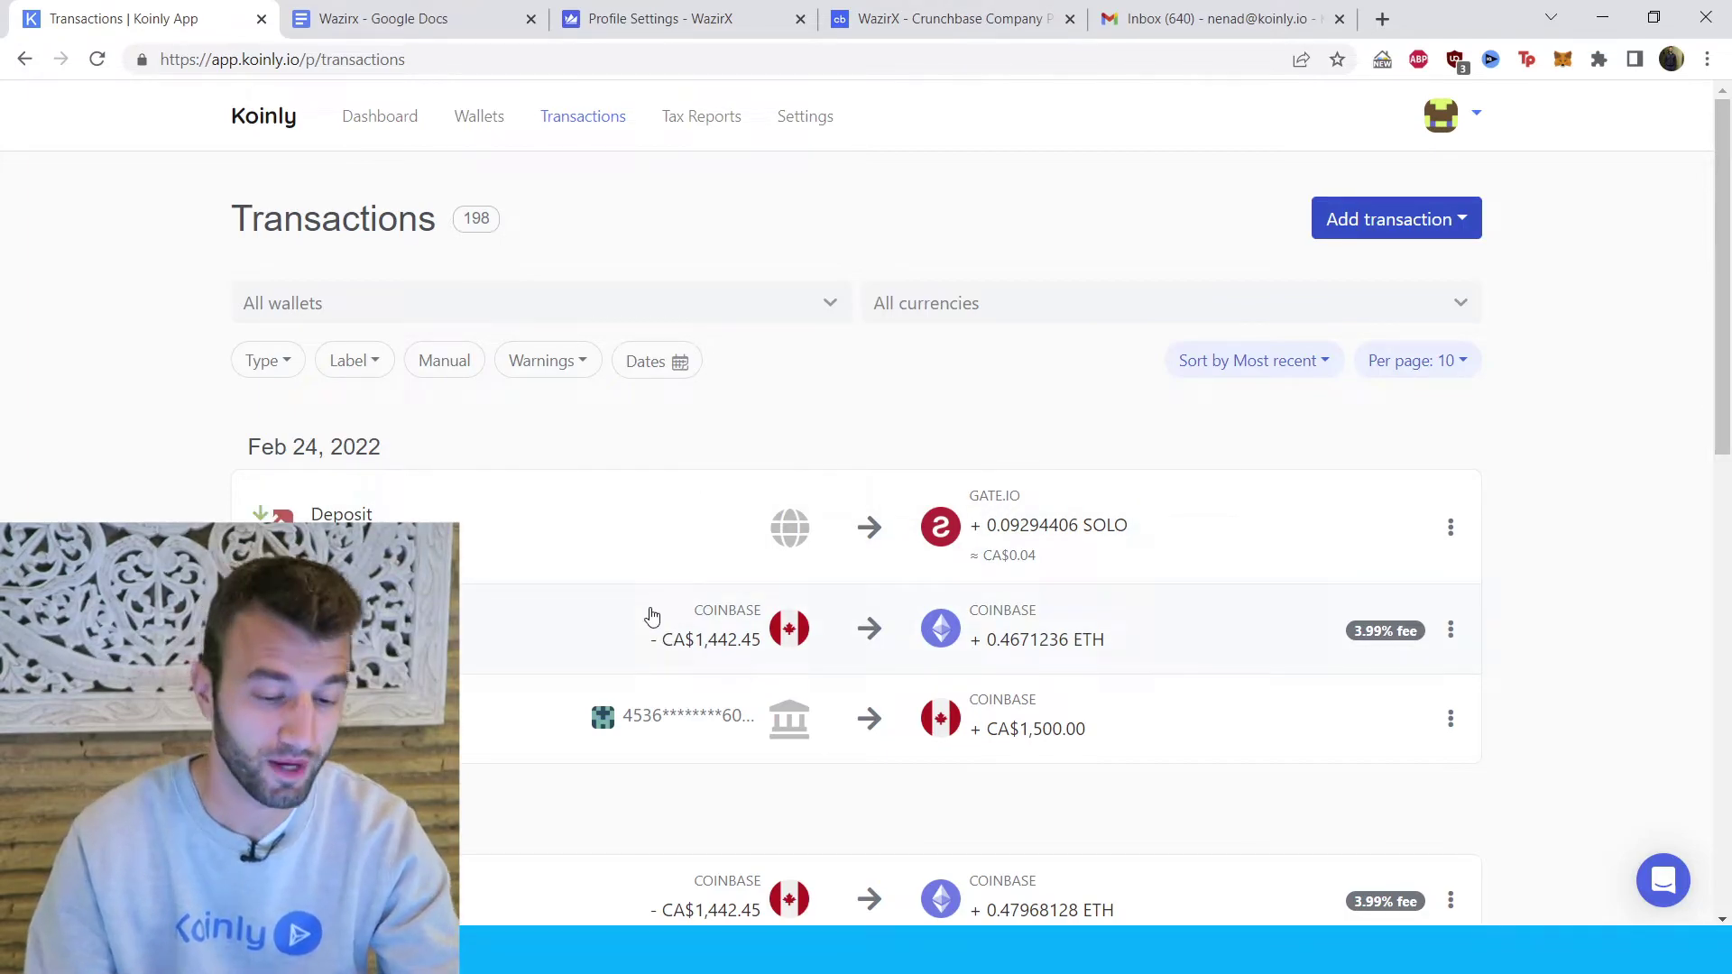
- Scroll through the imported transactions, then open the 2022 Tax Reports page
scroll(394, 437, down, 3)
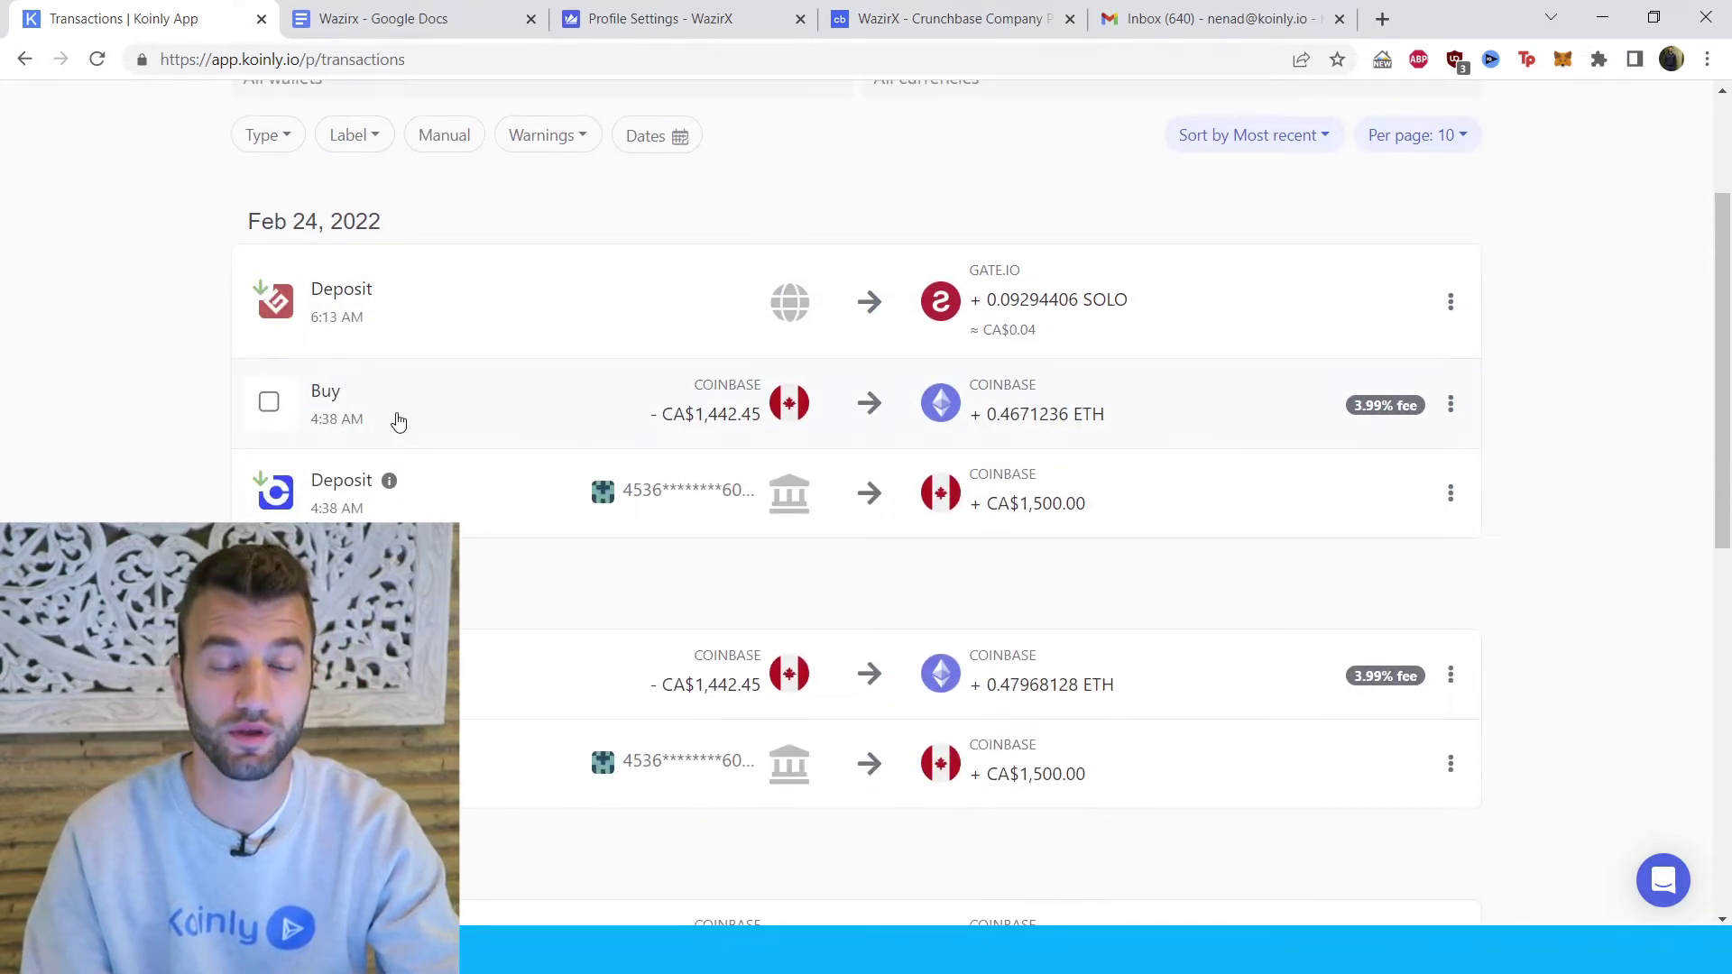
scroll(398, 424, down, 2)
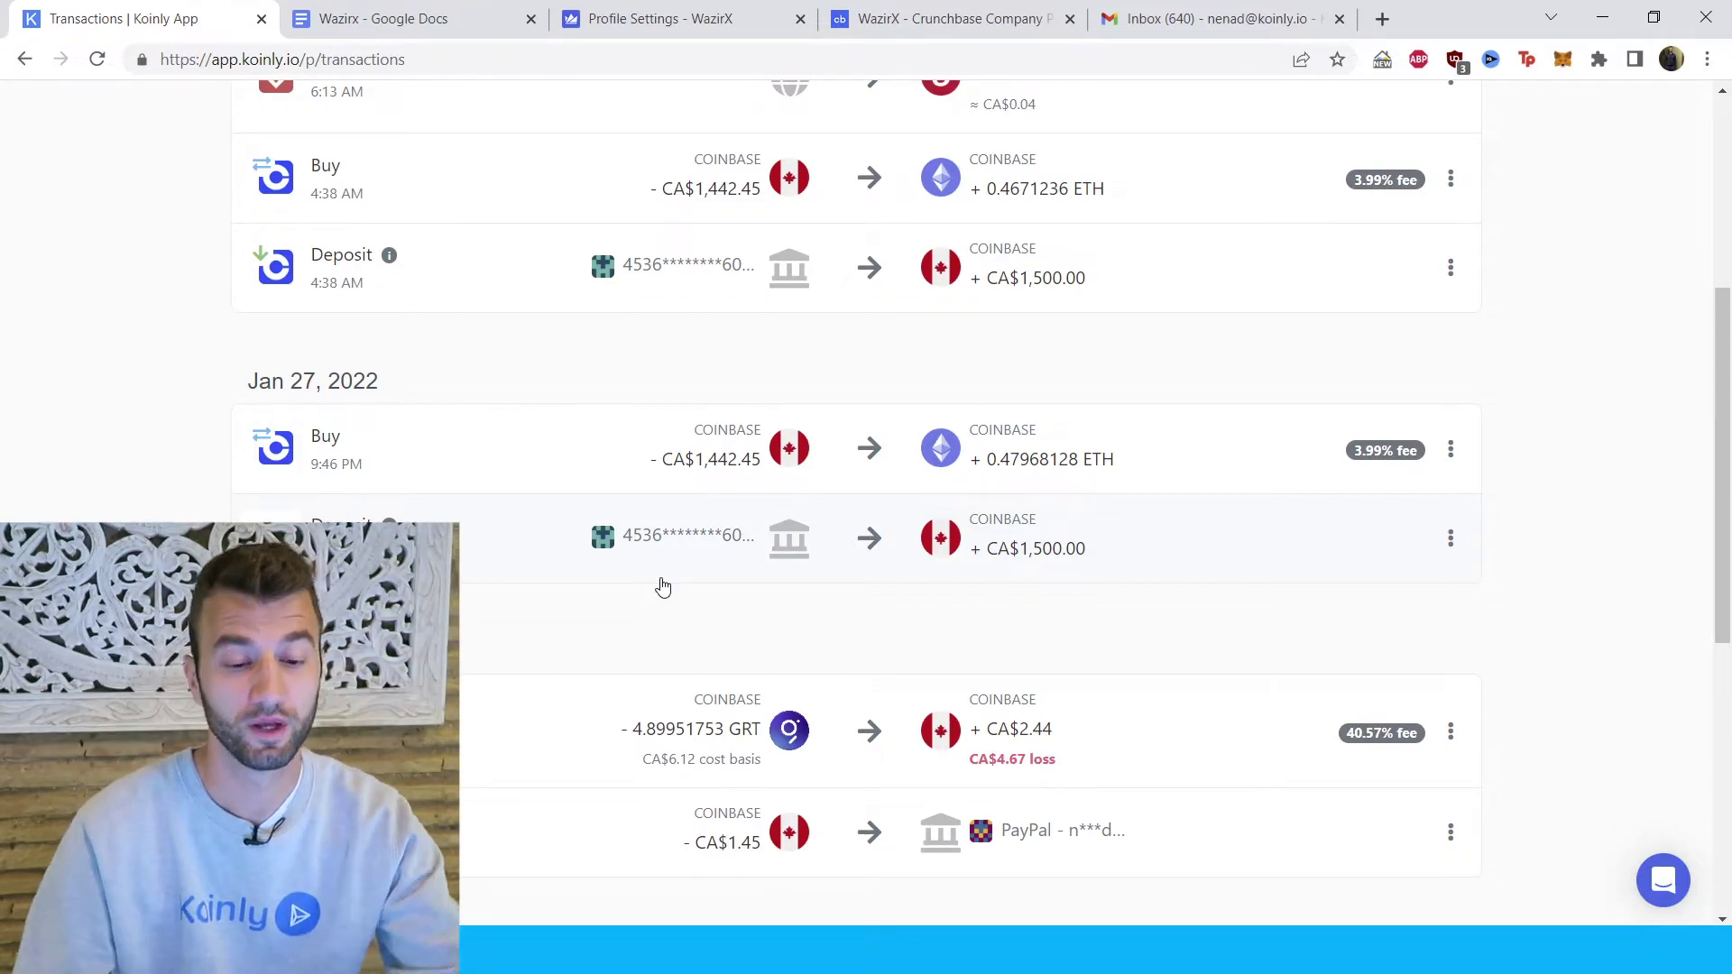
scroll(866, 721, down, 5)
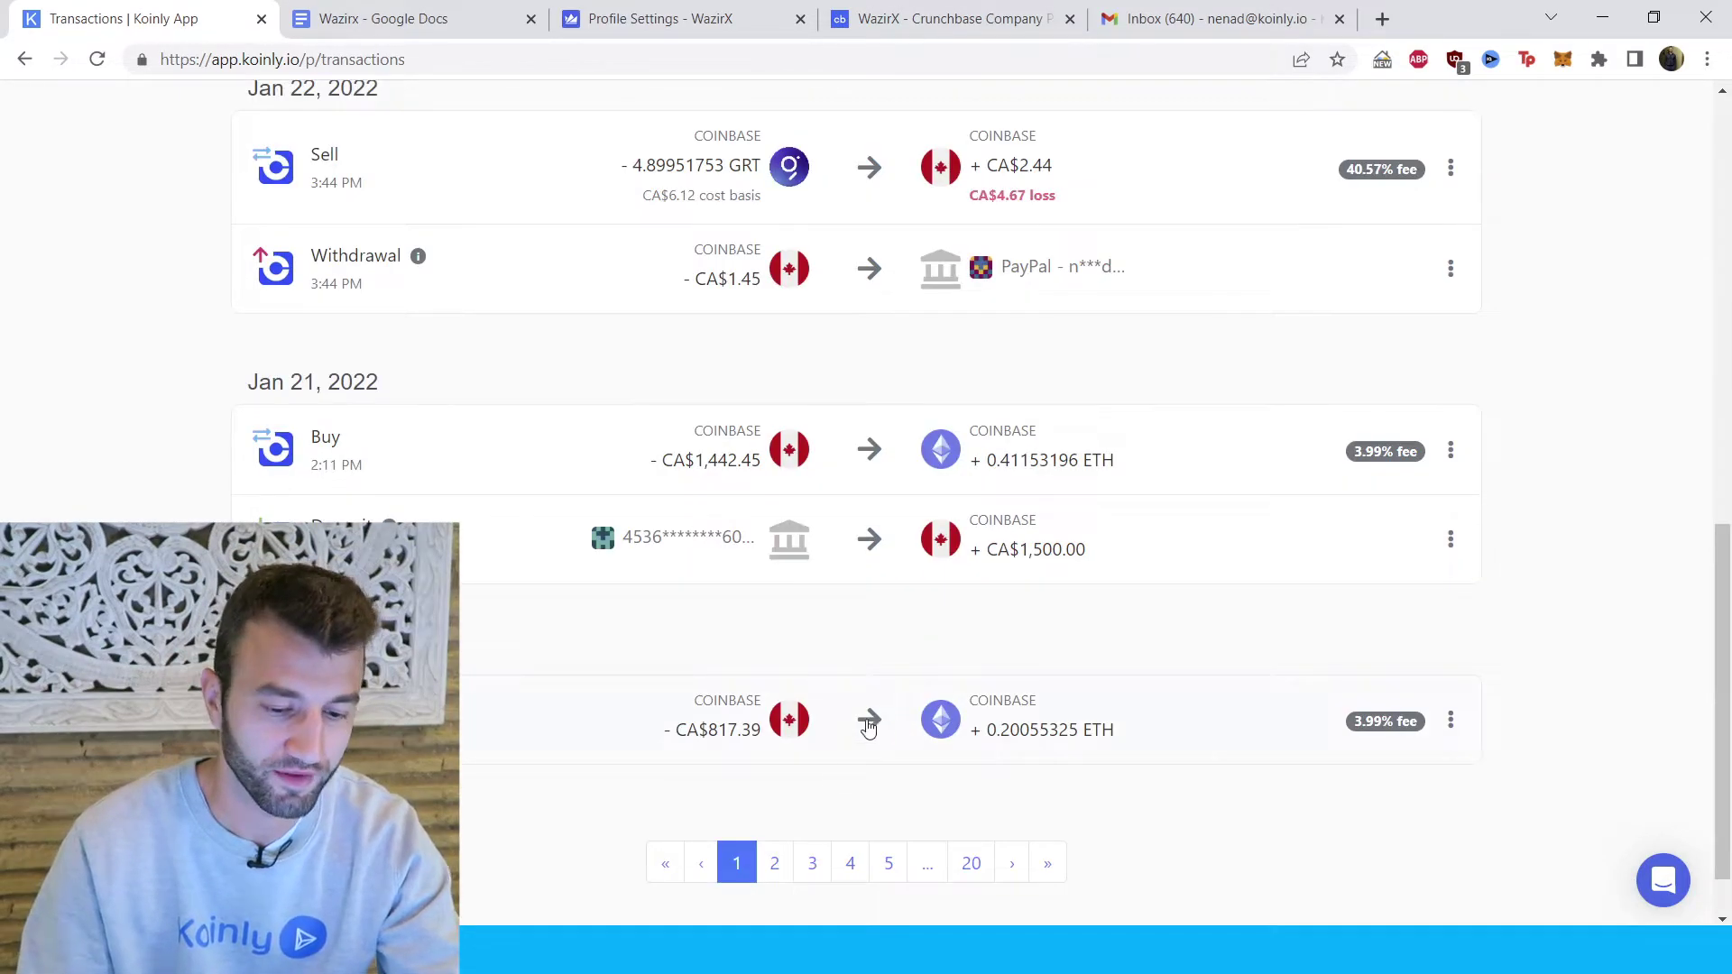
scroll(868, 727, up, 20)
click(699, 116)
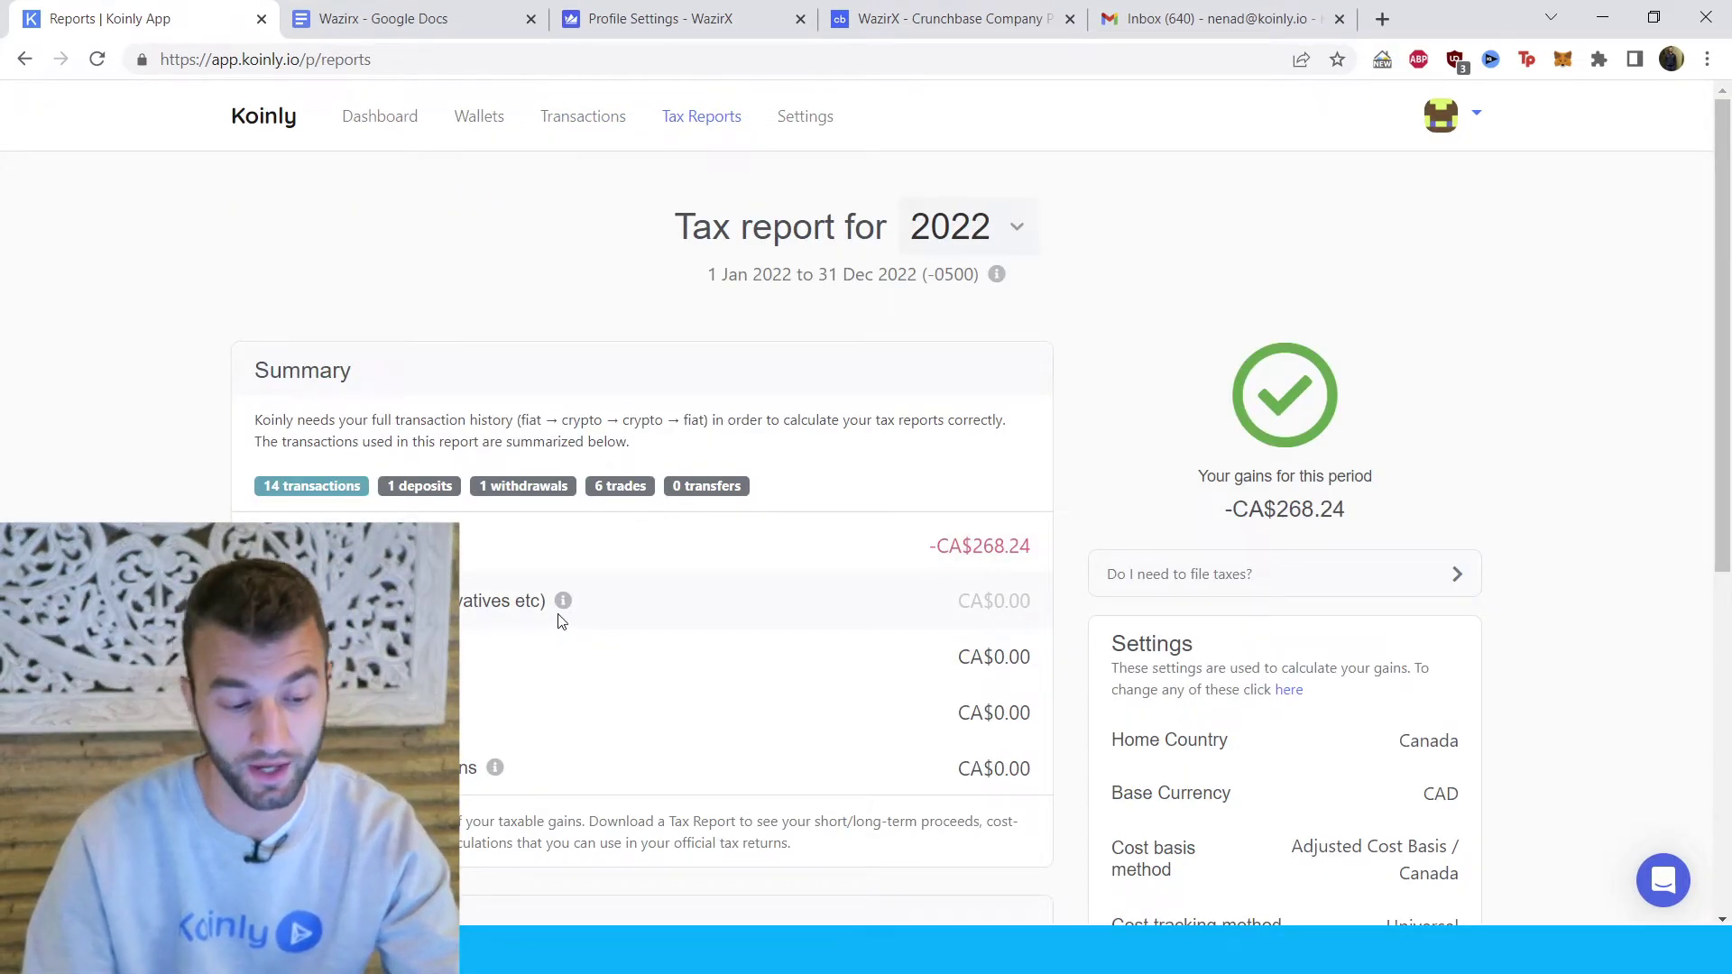
- Scroll down the 2022 tax report to review its -CA$268.24 gains summary
scroll(636, 613, down, 6)
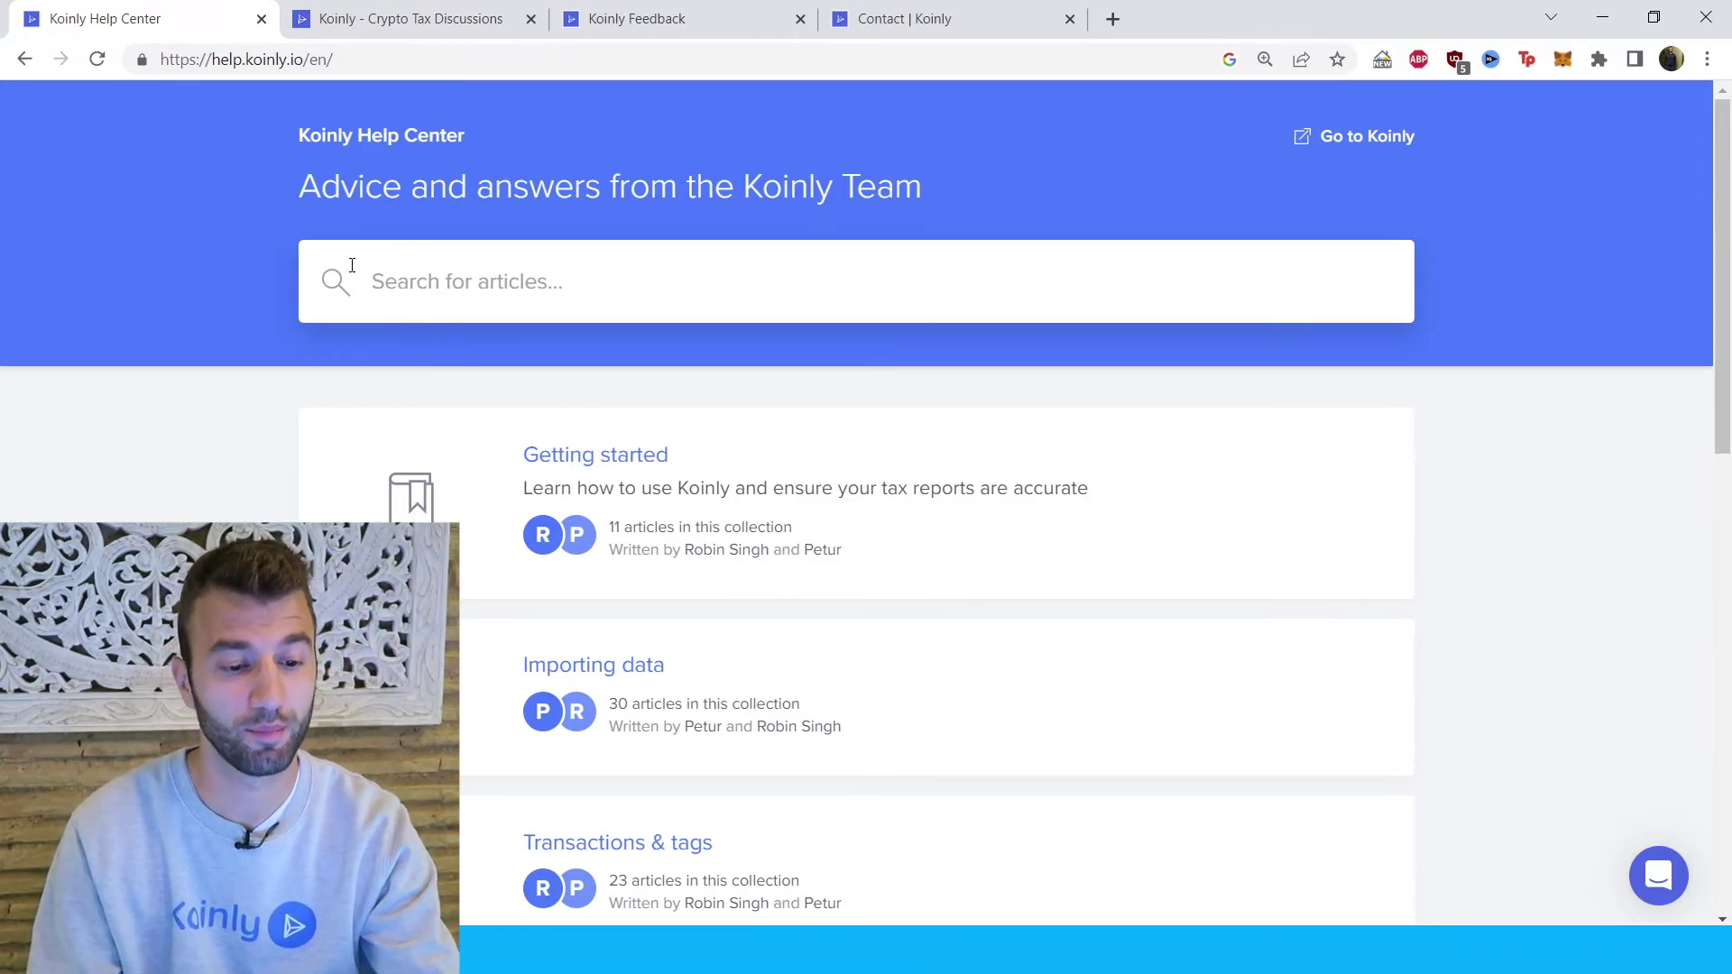
- Browse the Crypto Tax Discussions forum and Koinly Feedback board, ending on Contact | Koinly
click(447, 241)
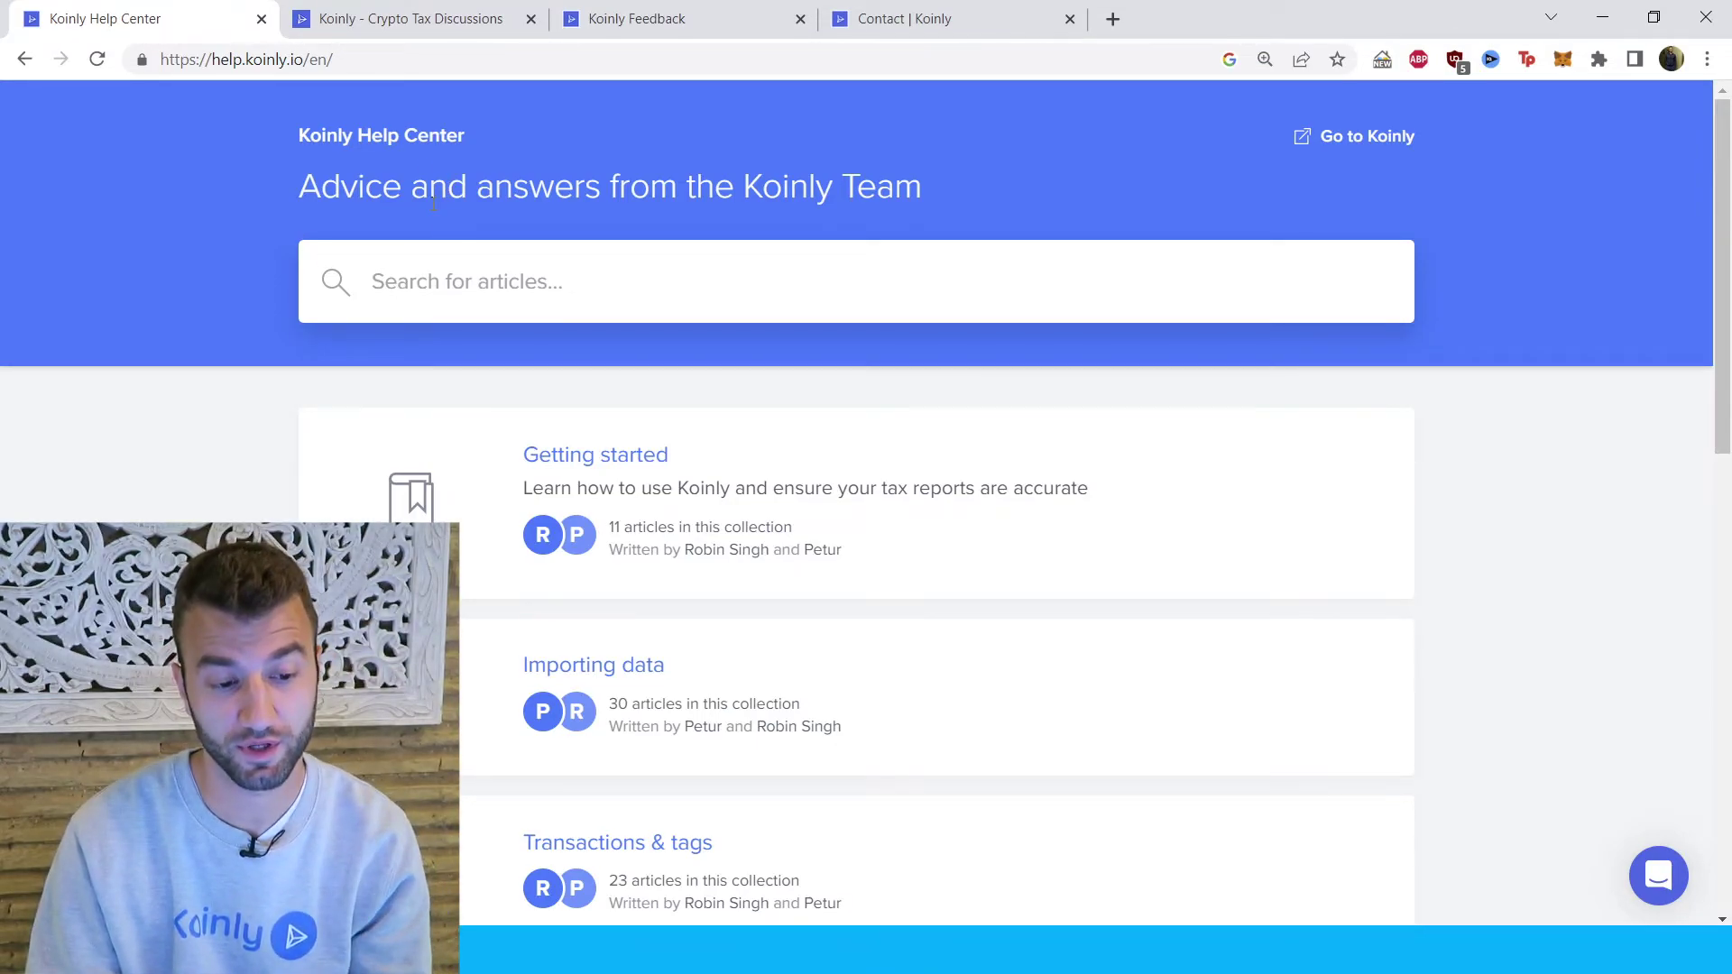
click(415, 24)
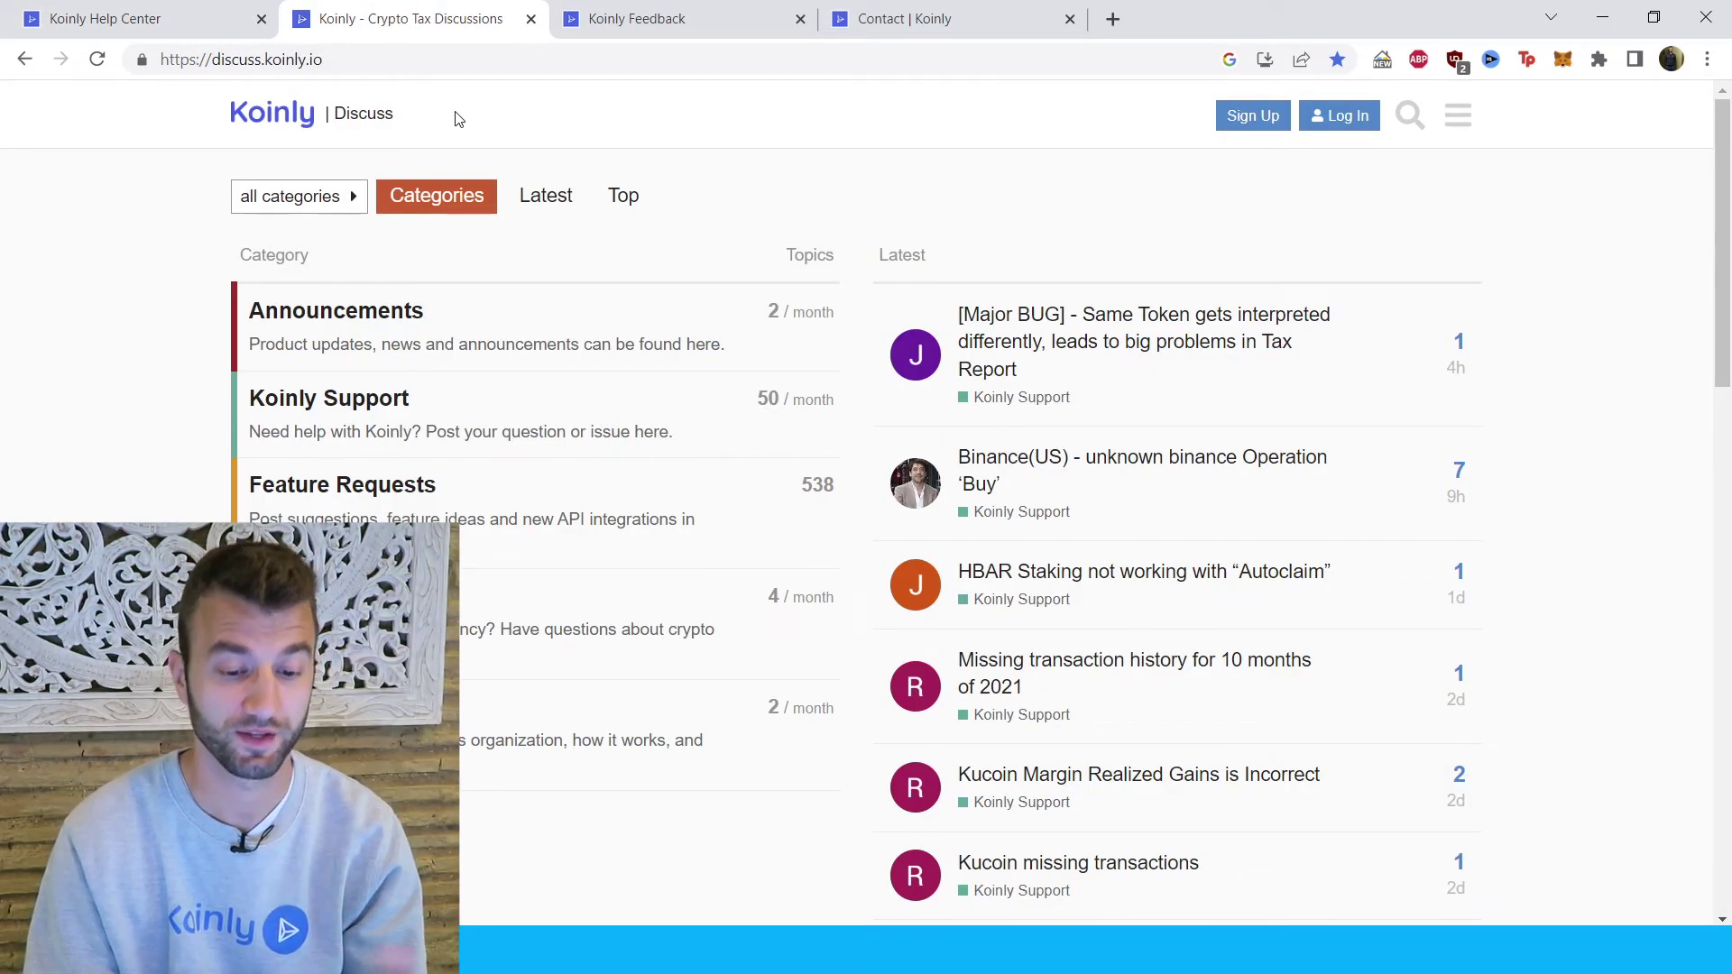
click(676, 20)
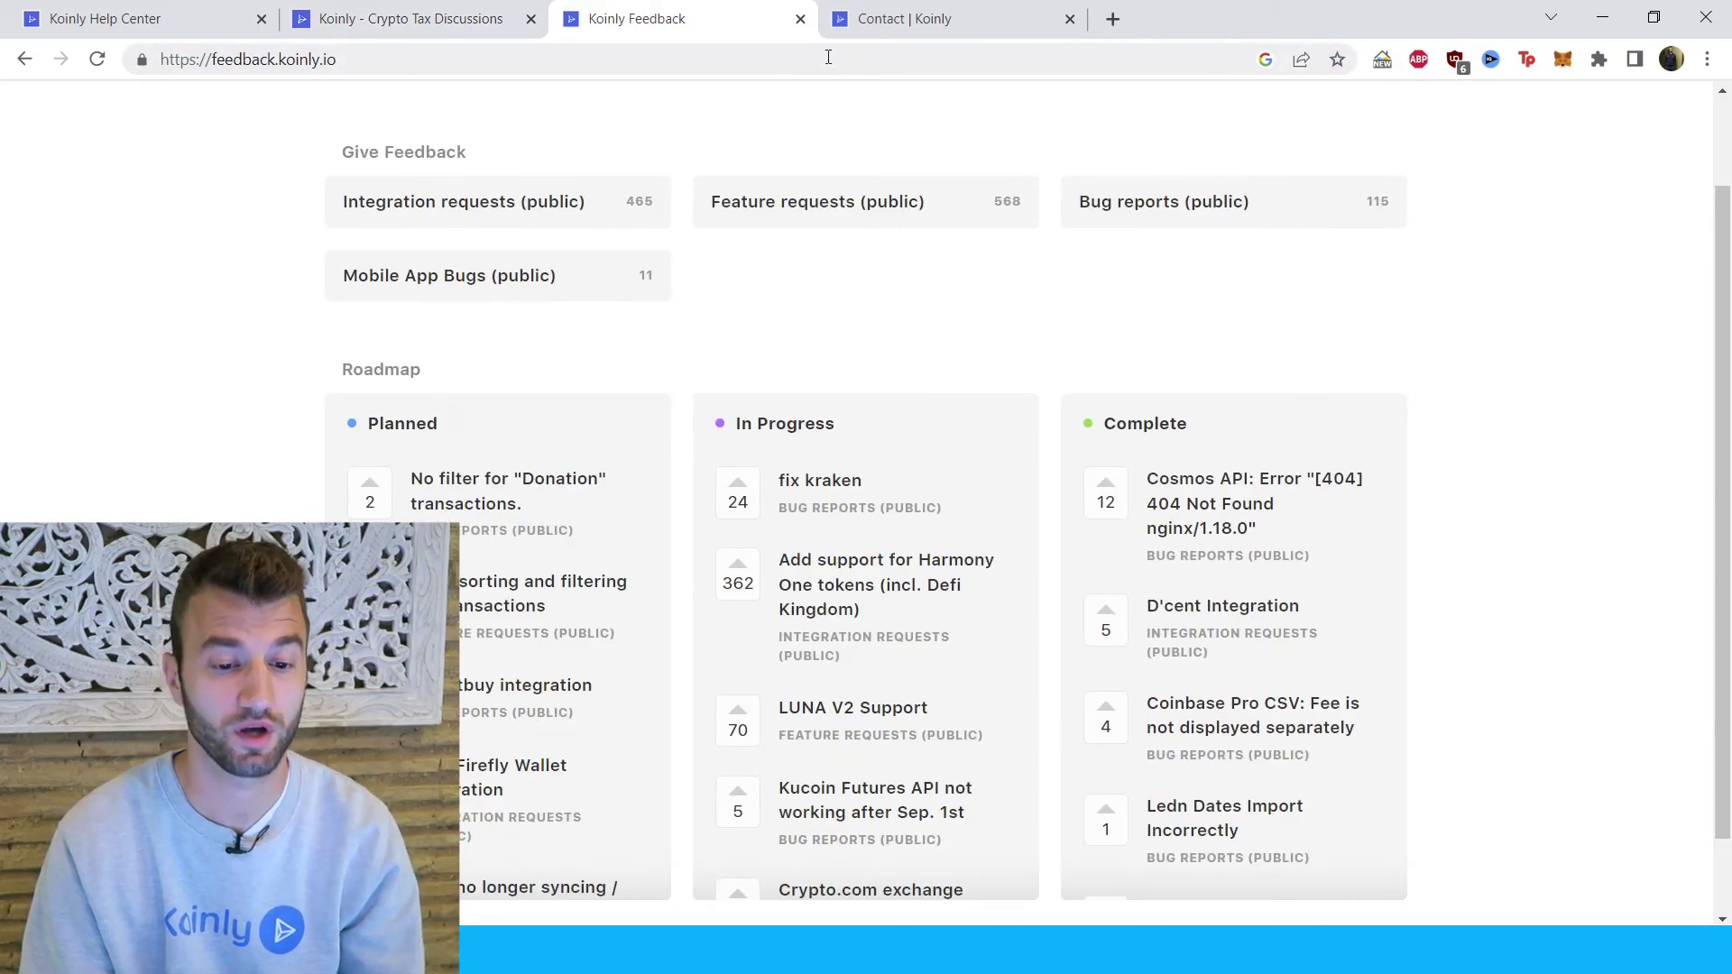
click(858, 15)
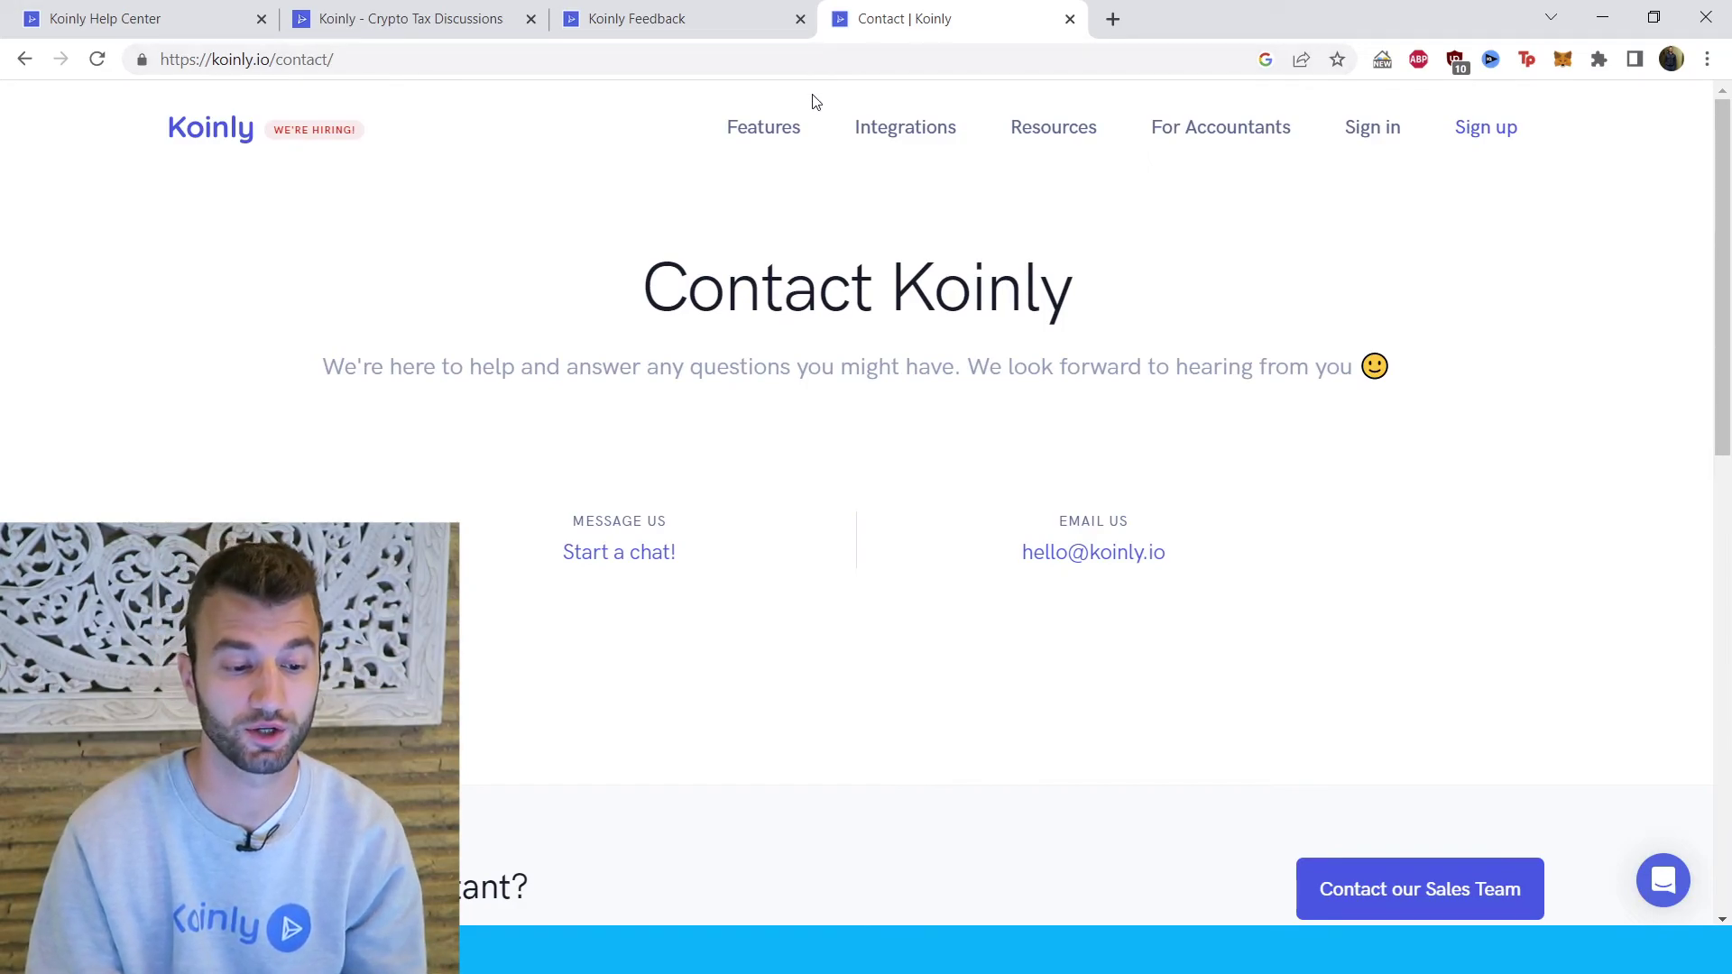